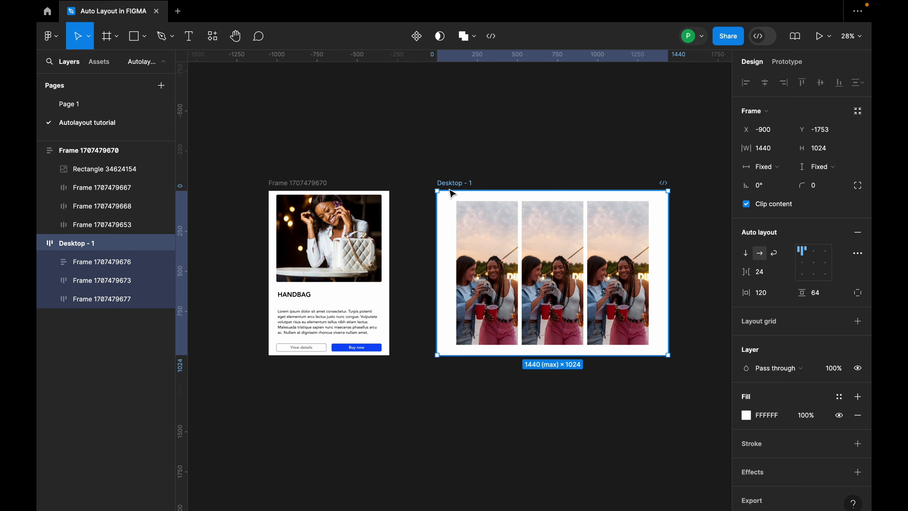
Step: Shrink the Desktop - 1 frame's width to about 690 and widen it again to about 1320
drag(668, 265, 548, 271)
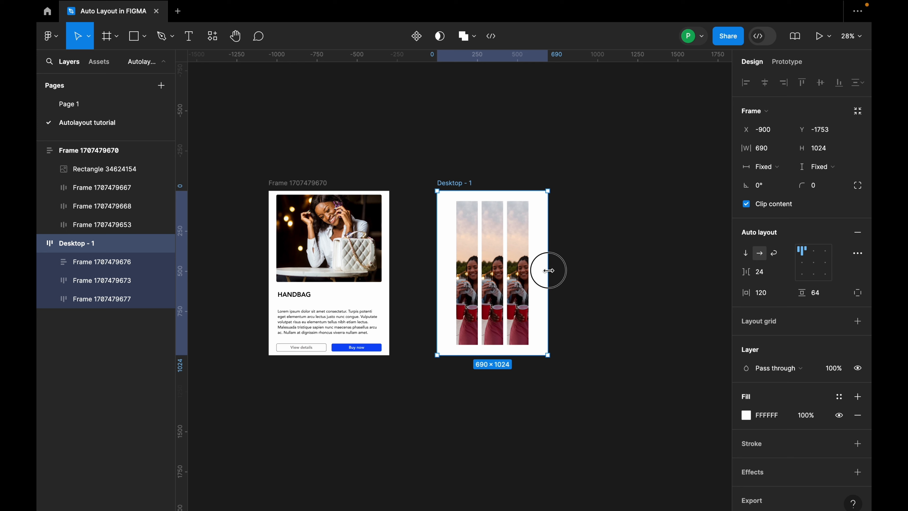
drag(548, 270, 649, 272)
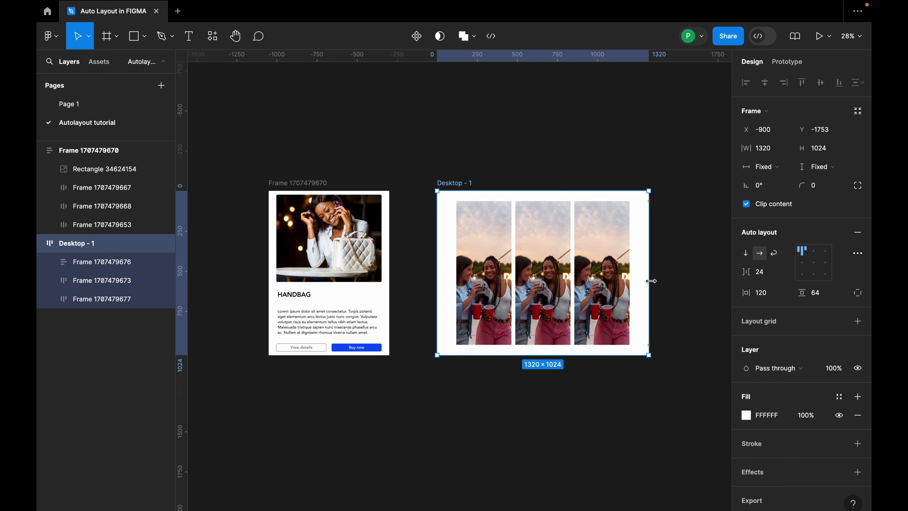
Step: Move the handbag card frame farther away from the Desktop - 1 frame to free up canvas space between them
scroll(554, 258, down, 3)
scroll(403, 259, up, 5)
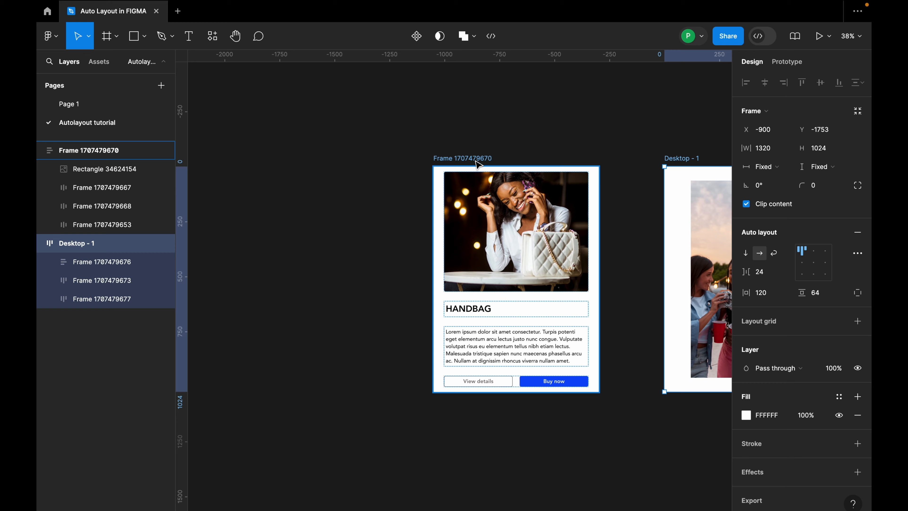
click(502, 216)
drag(501, 217, 311, 162)
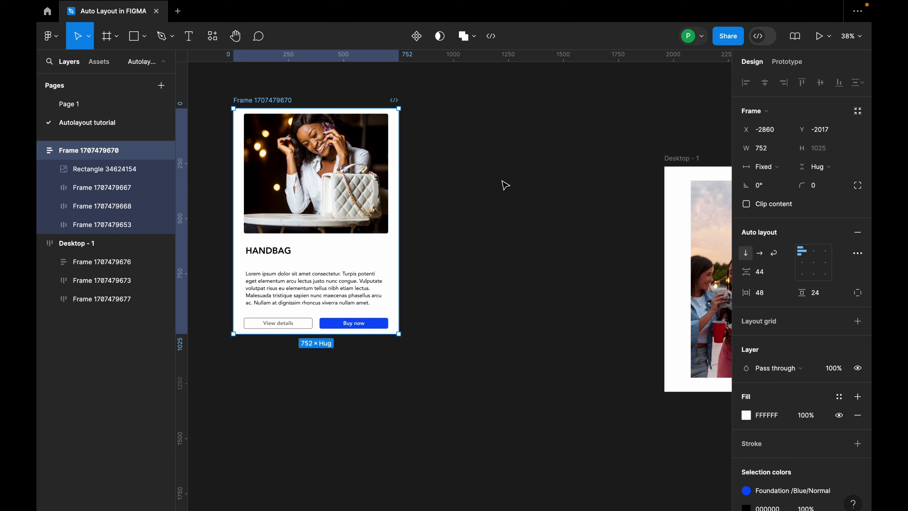
Step: Place a copy of the card's handbag photo on the empty canvas beside the card
scroll(505, 185, down, 2)
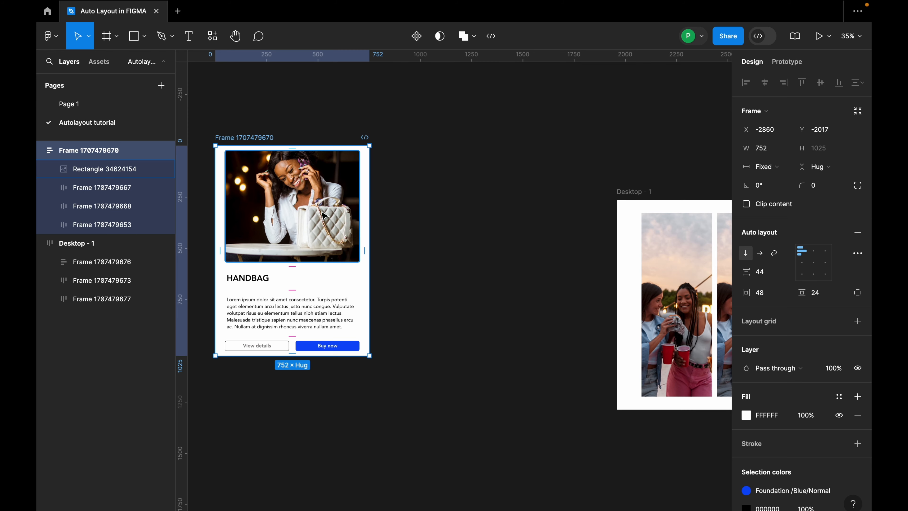
double_click(306, 183)
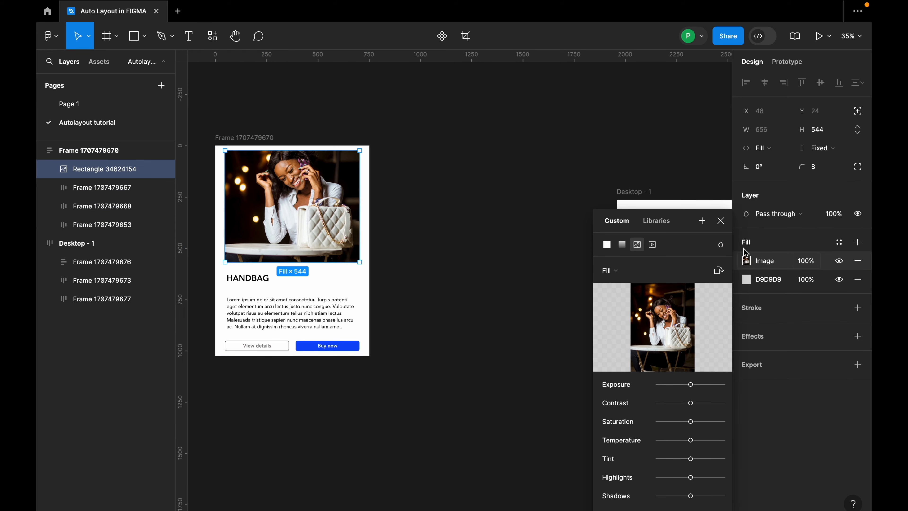
click(721, 221)
drag(323, 204, 496, 207)
drag(314, 315, 498, 180)
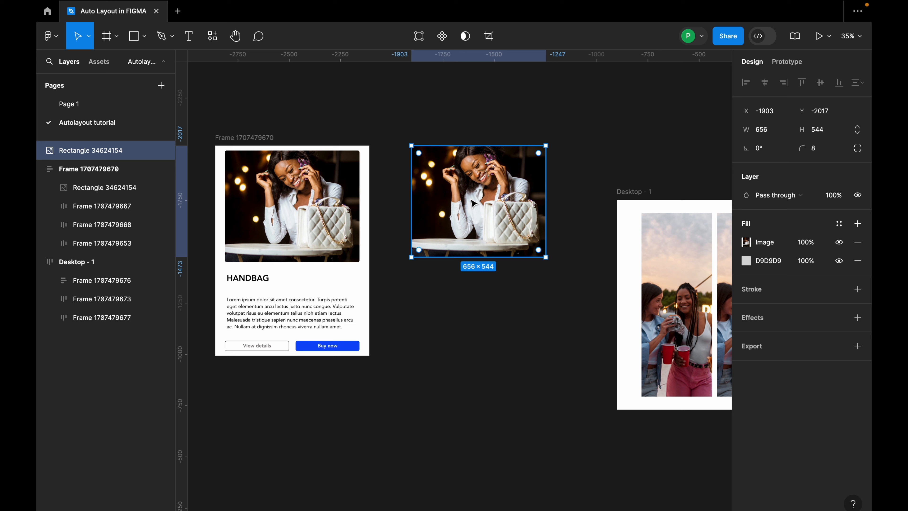
scroll(481, 183, up, 1)
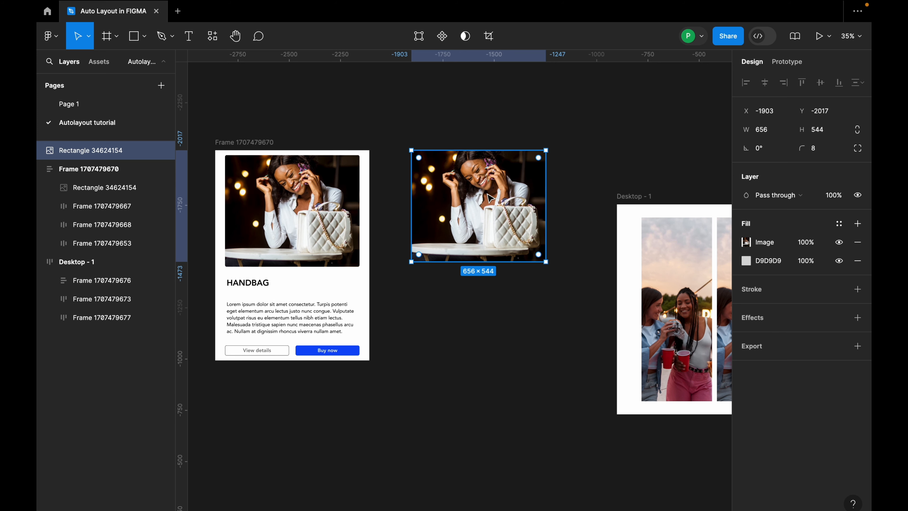
drag(489, 196, 491, 194)
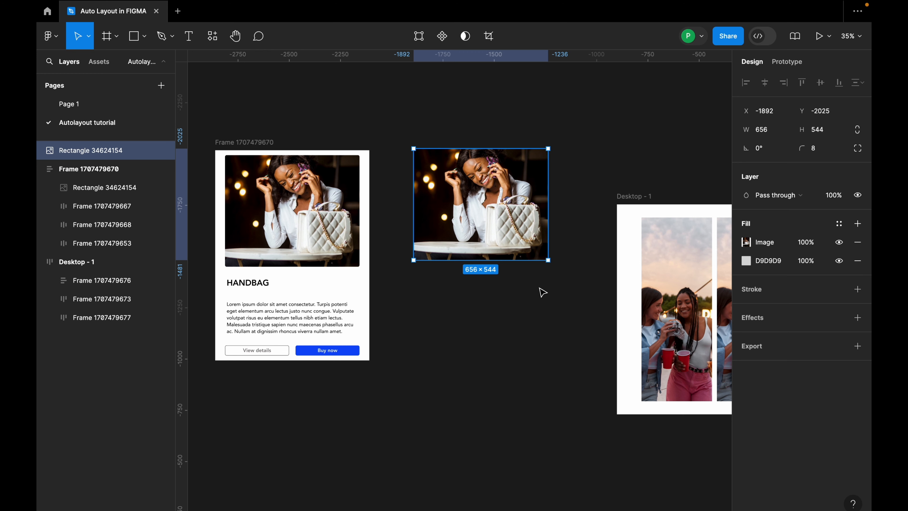
Step: Draw a placeholder rectangle about 720 × 529 directly beneath the copied photo
key(r)
drag(414, 278, 560, 386)
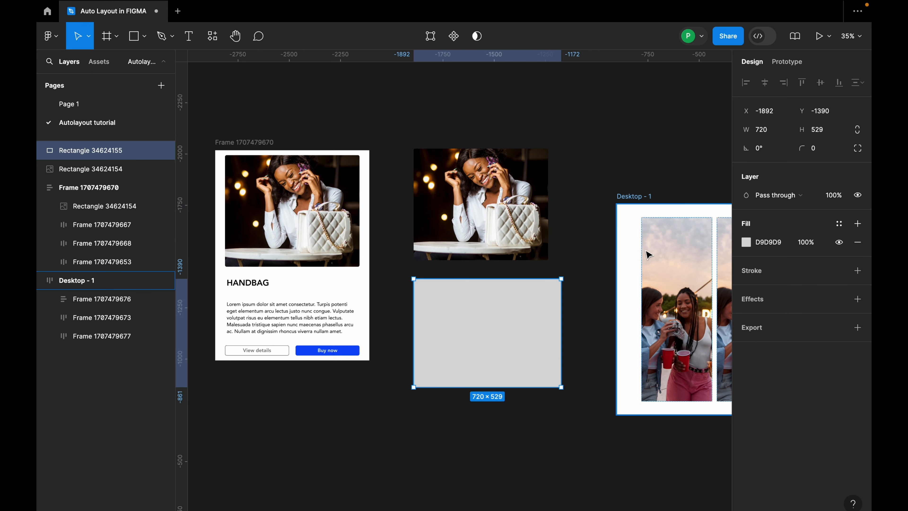
drag(474, 314, 468, 309)
Step: Set the placeholder rectangle's width to 654 and height to 544, and align it under the copied photo
click(488, 237)
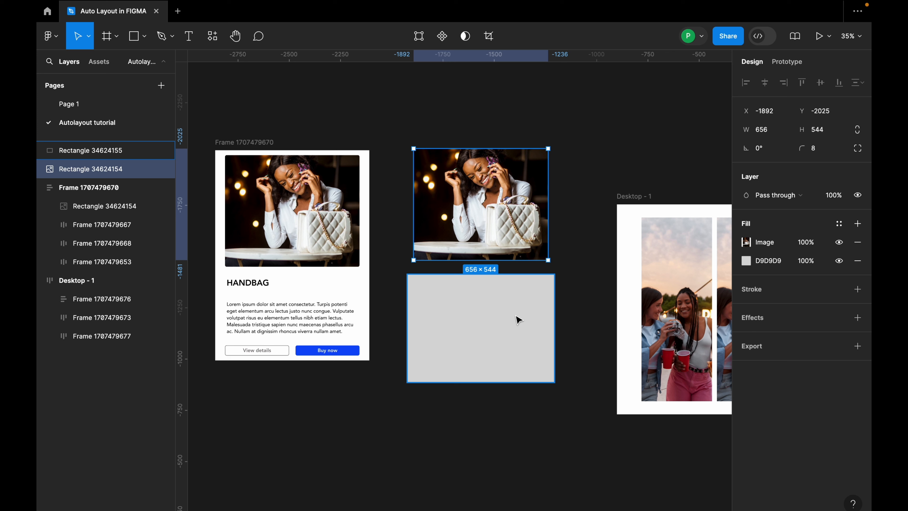
click(518, 319)
click(770, 131)
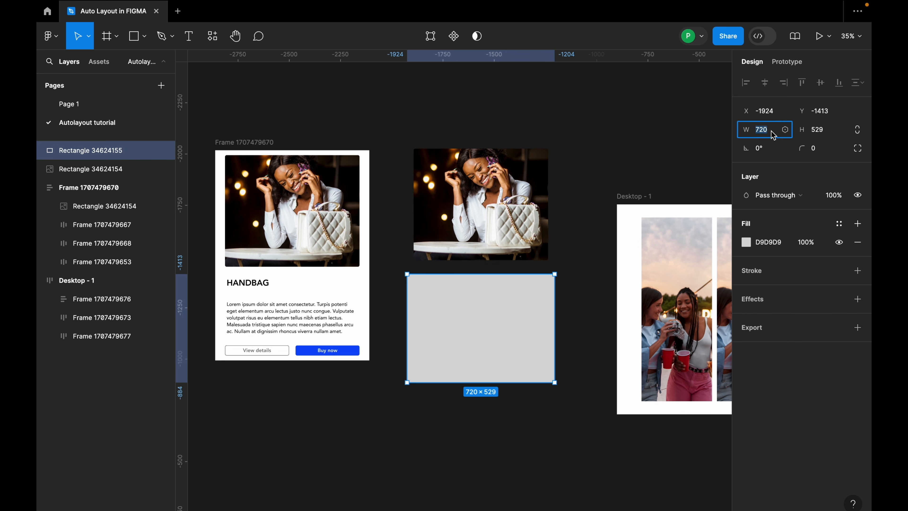
text(654)
key(Return)
click(822, 136)
text(54)
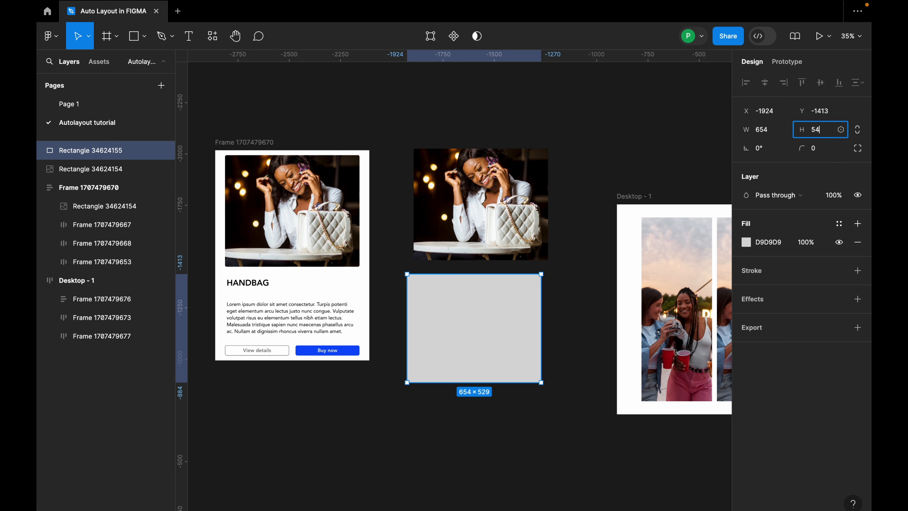
key(Return)
drag(476, 316, 483, 316)
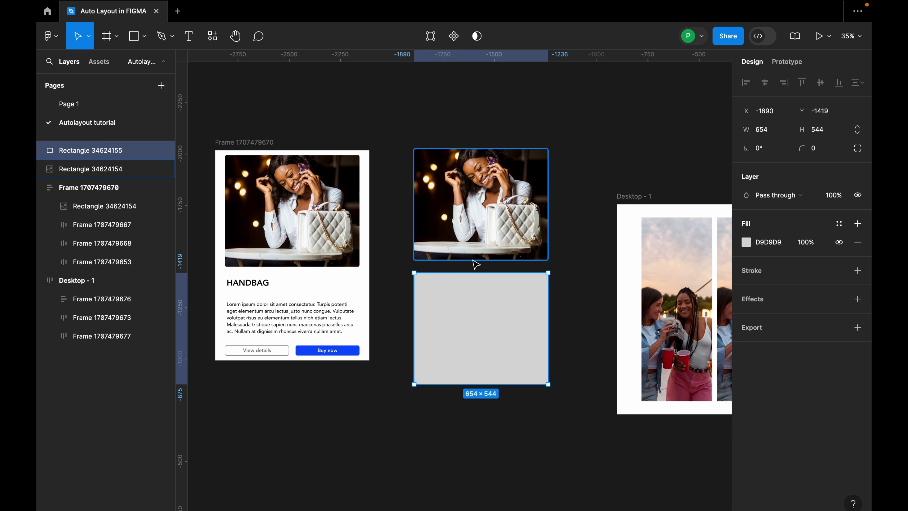
Step: Check the plugins available for the placeholder rectangle, and delete the rectangle
right_click(481, 320)
mouse_move(506, 382)
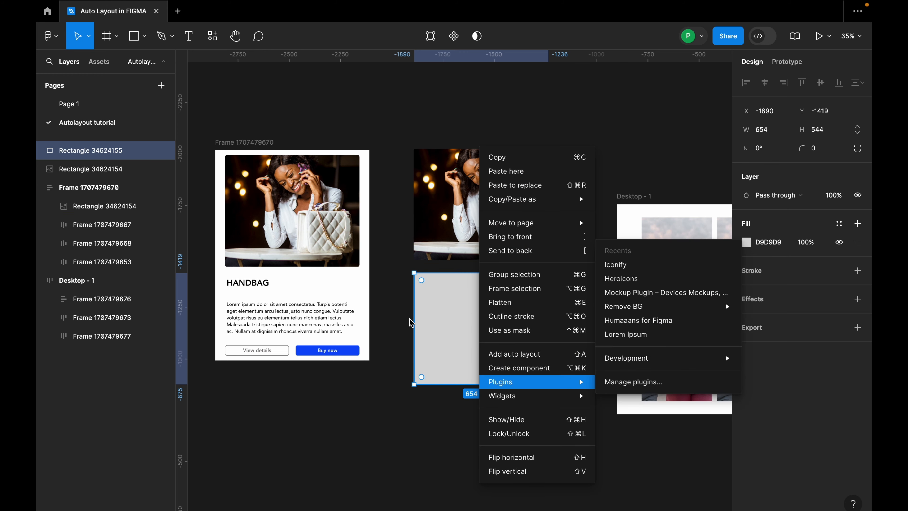
click(445, 306)
click(478, 180)
click(512, 305)
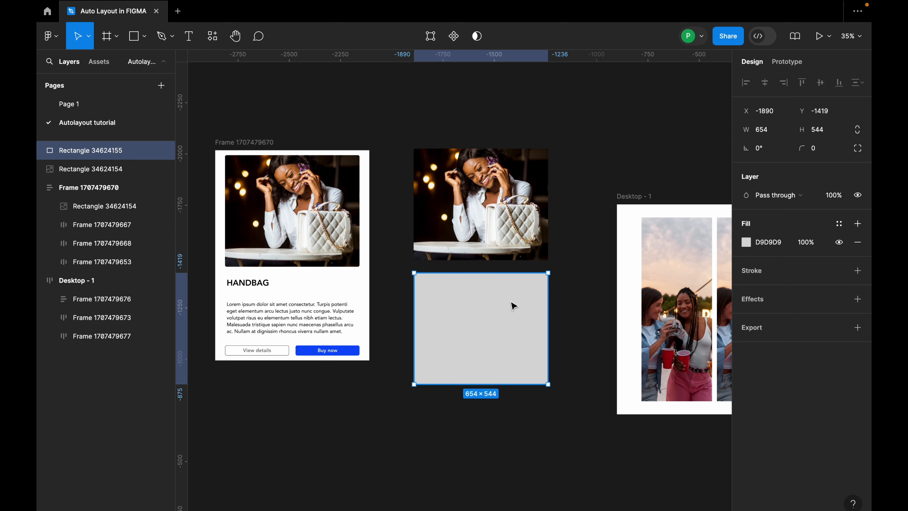
key(Delete)
Step: Add a text layer reading "Handbag" below the copied photo
scroll(430, 294, up, 1)
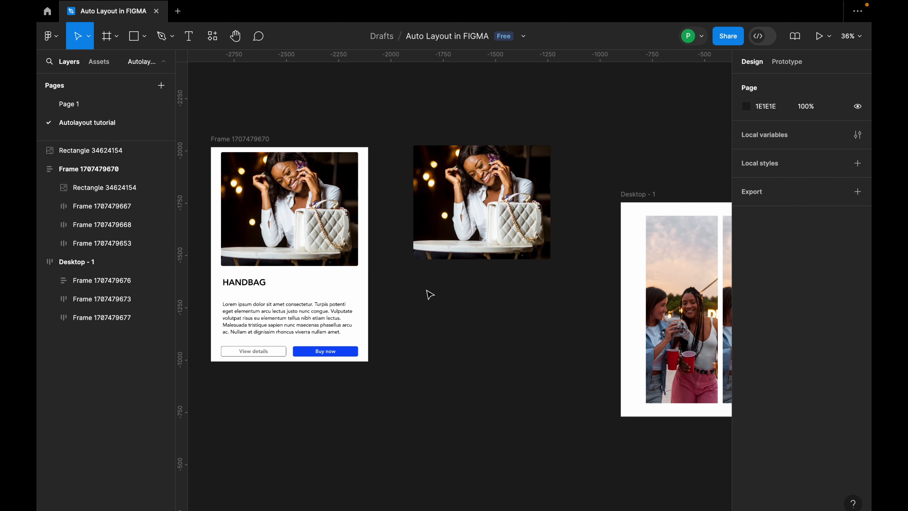
click(286, 291)
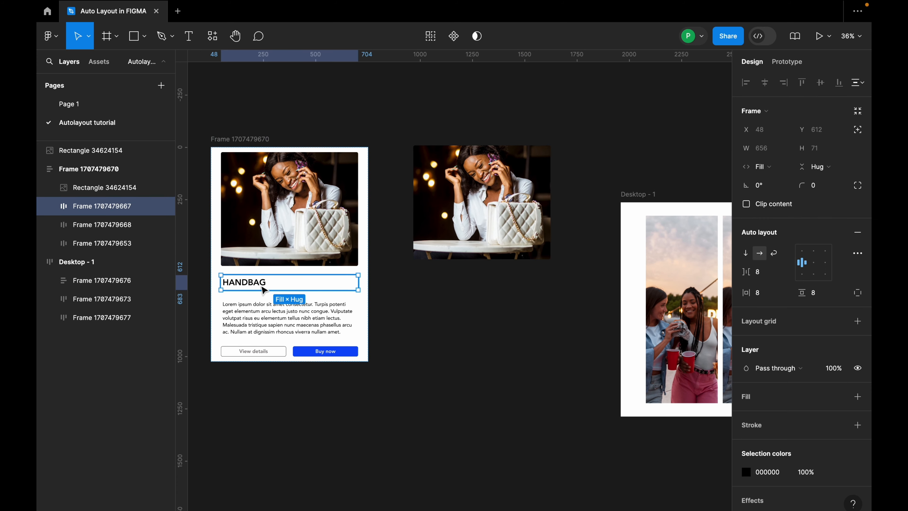
click(456, 274)
key(t)
click(420, 292)
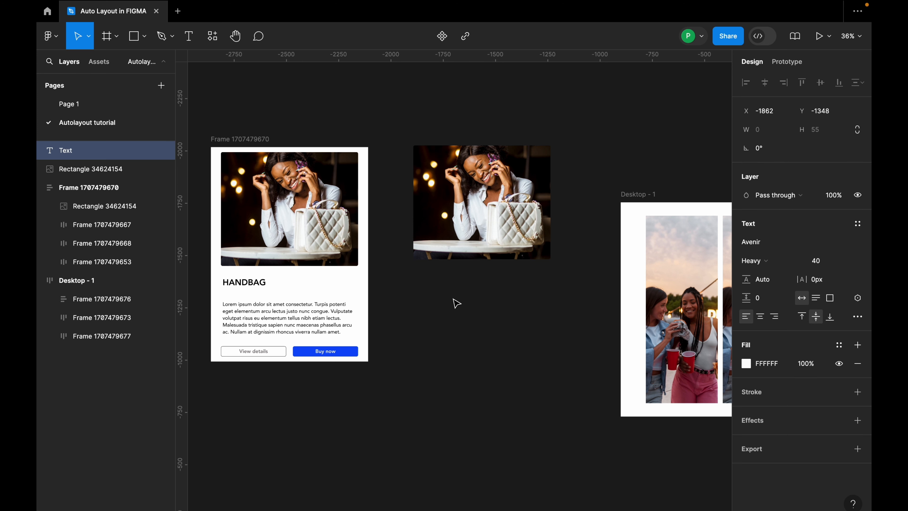
text(Hand)
text(dbag)
key(Escape)
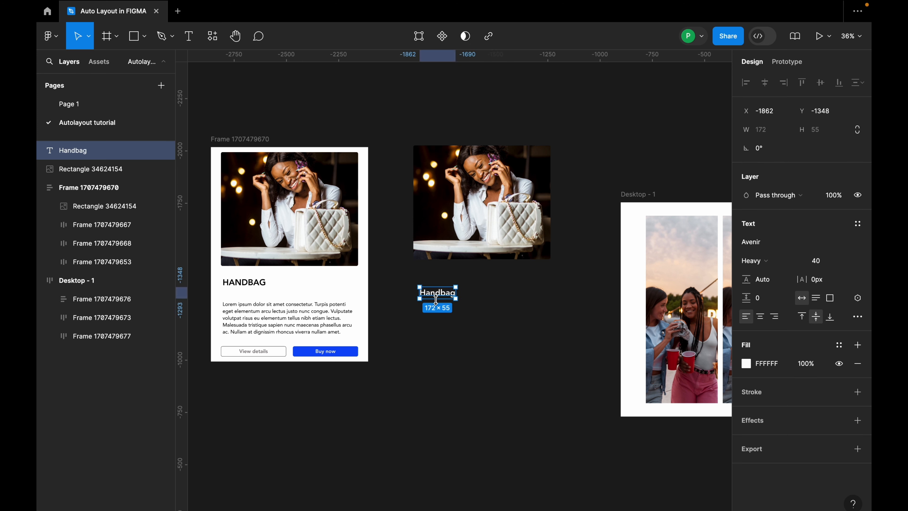
Step: Wrap the Handbag text in an auto layout frame, aligned with the left edge of the photo just above
drag(441, 298, 435, 289)
key(shift+a)
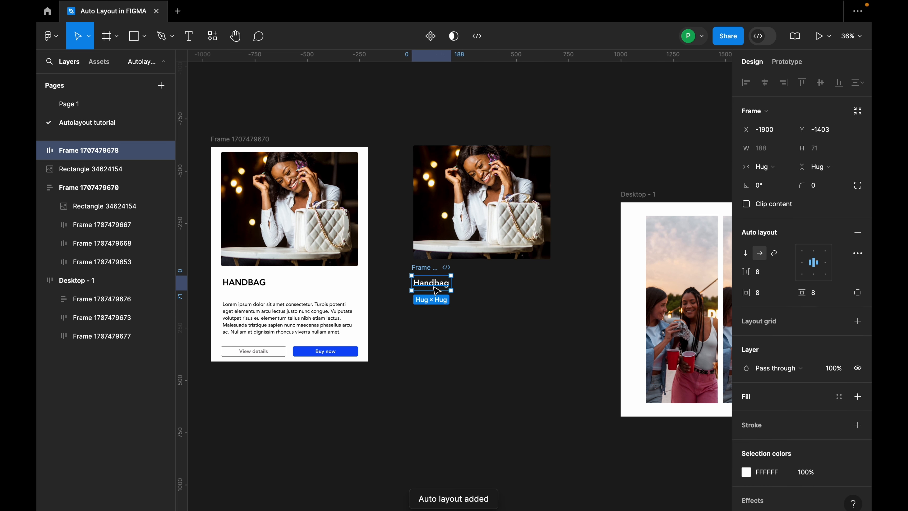
click(440, 282)
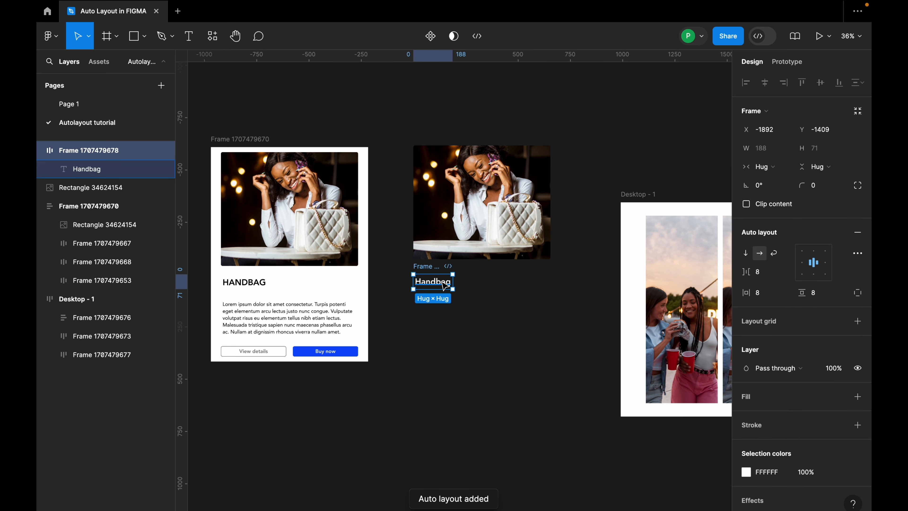
Step: Set the Handbag text's font size to 56 and shift its frame slightly farther below the photo
click(443, 283)
click(823, 284)
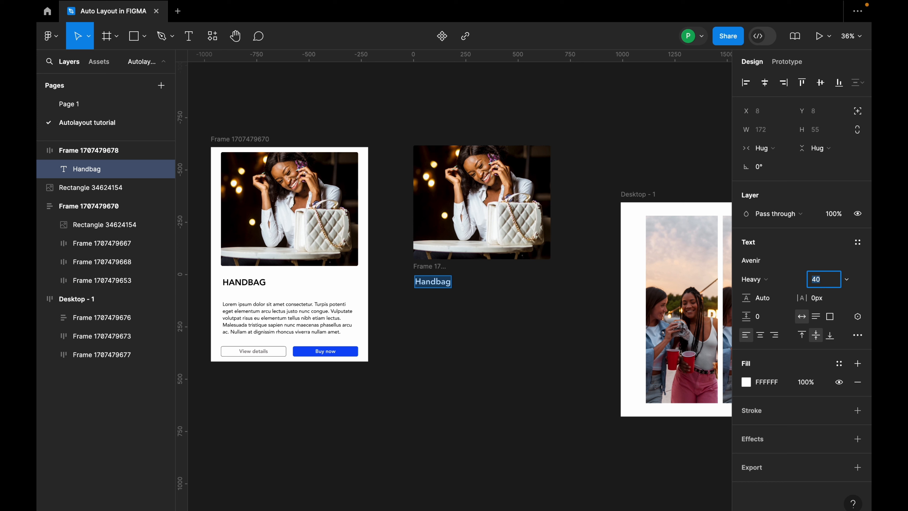
key(Return)
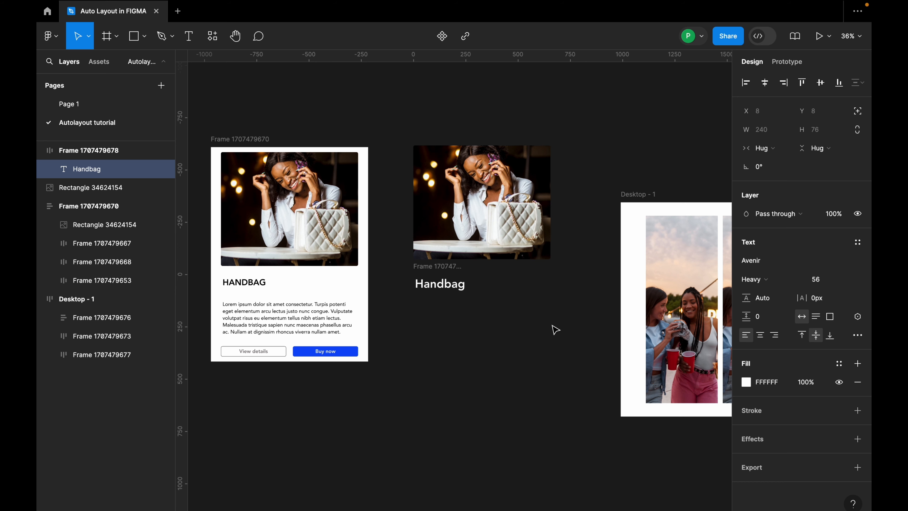
click(443, 286)
drag(442, 285, 443, 289)
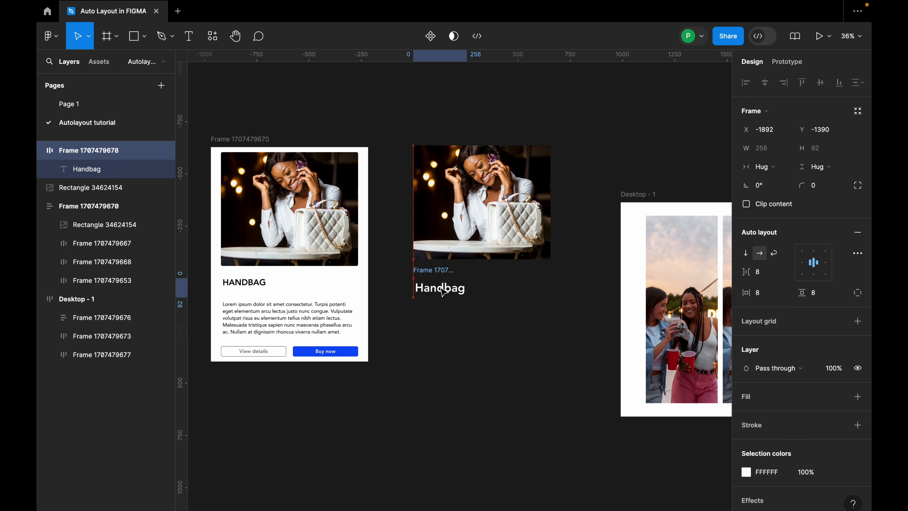
click(414, 322)
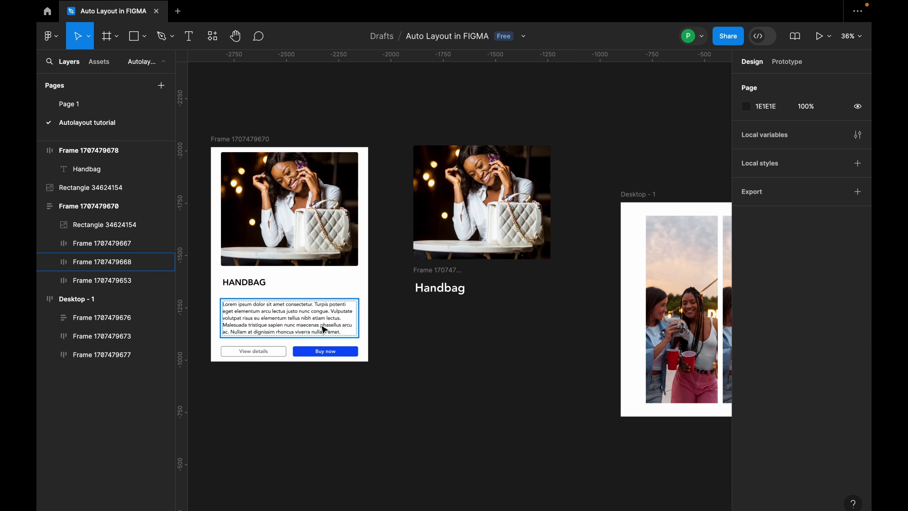
Step: Copy the lorem ipsum paragraph text layer from the original handbag card
double_click(317, 318)
double_click(316, 318)
key(super+c)
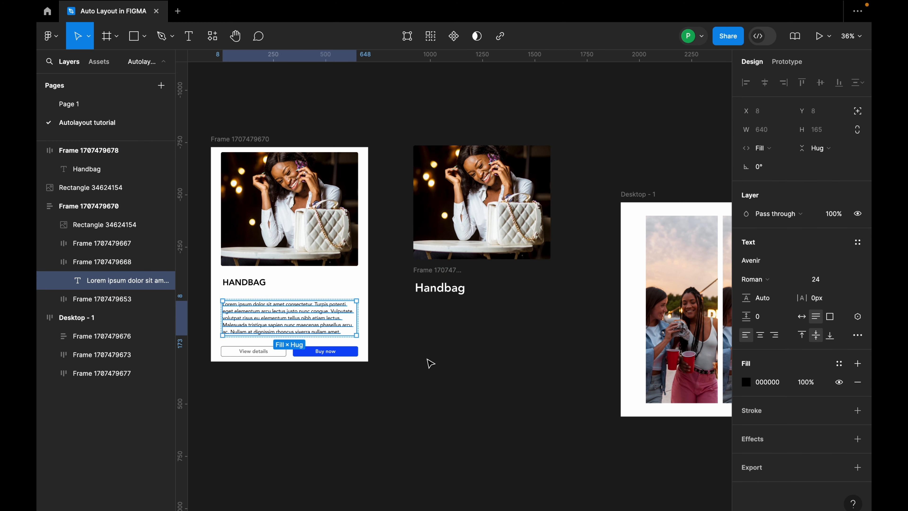
click(435, 349)
right_click(432, 342)
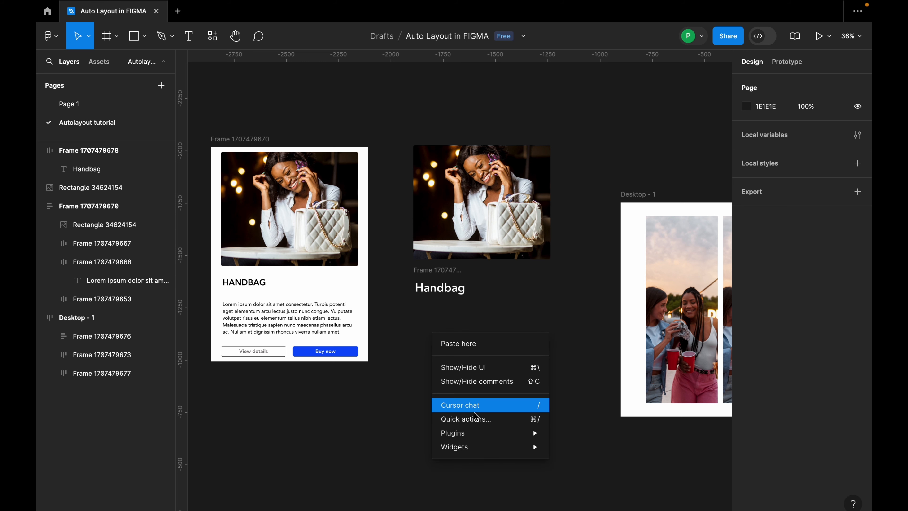
mouse_move(480, 432)
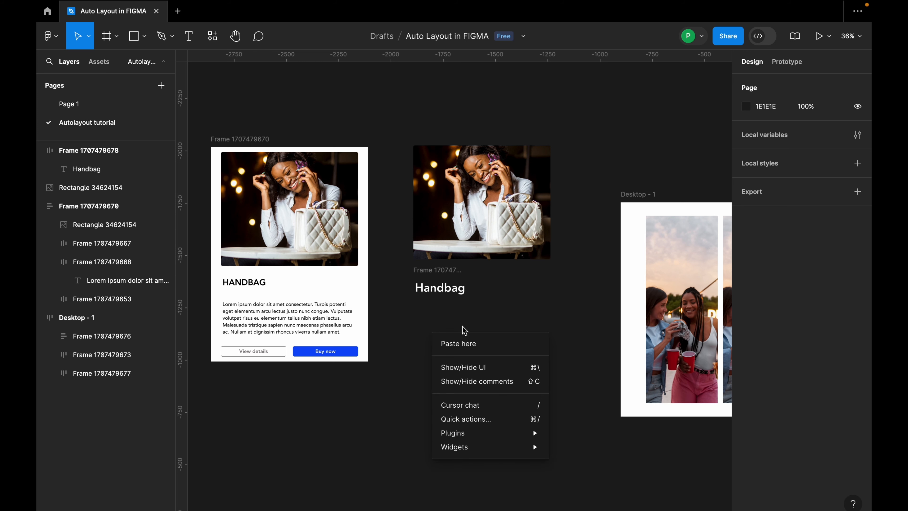
click(450, 319)
Step: Draw a text box about 702 × 222 beneath the Handbag heading and paste the lorem ipsum paragraph into it
key(t)
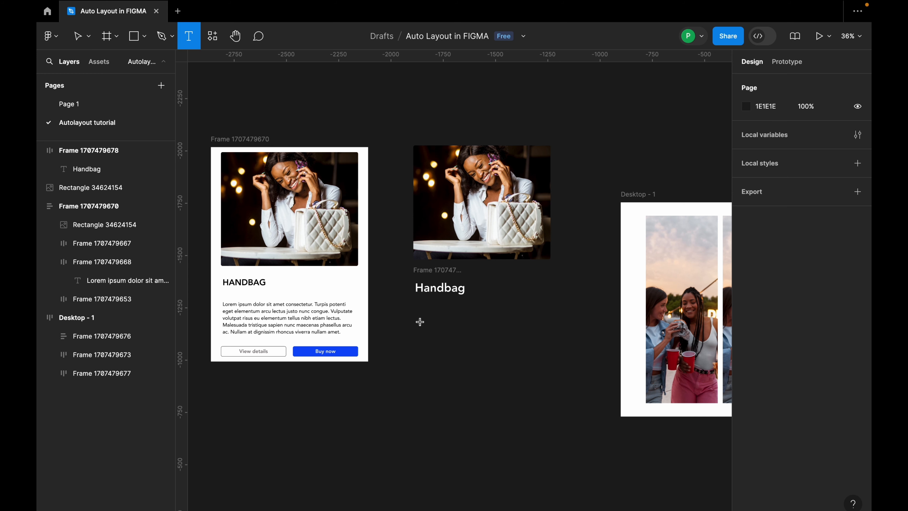
drag(417, 309, 565, 356)
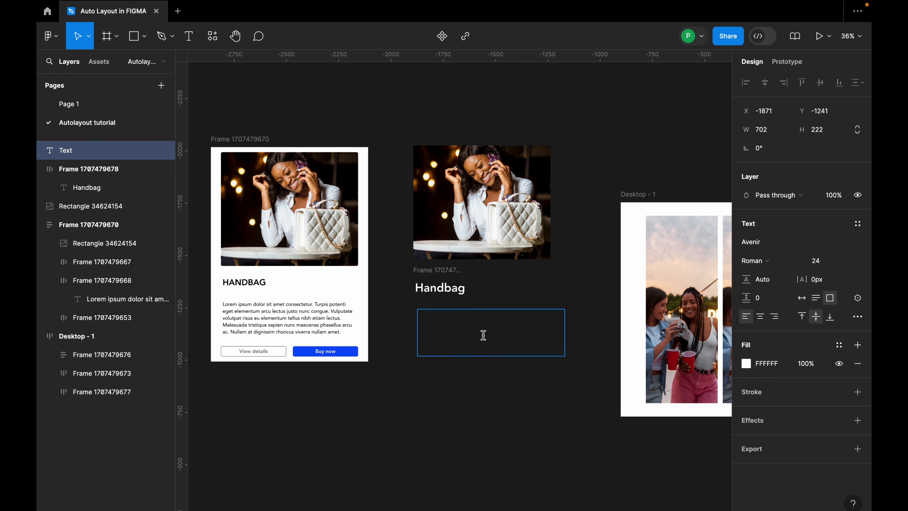
key(super+v)
click(537, 383)
Step: Set the pasted paragraph to auto height and position it closer under the Handbag heading, aligned with the photo's left edge
scroll(556, 340, up, 2)
drag(511, 330, 502, 321)
scroll(503, 323, up, 3)
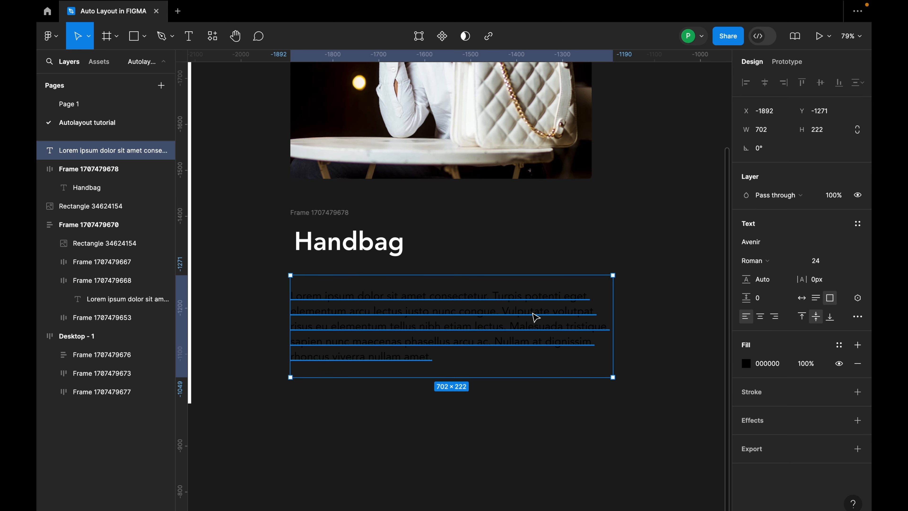
scroll(573, 314, up, 1)
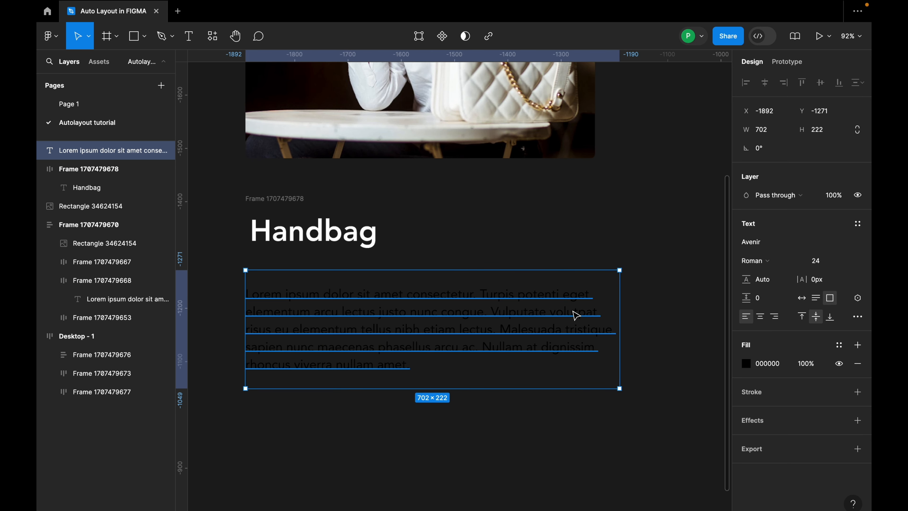
click(815, 298)
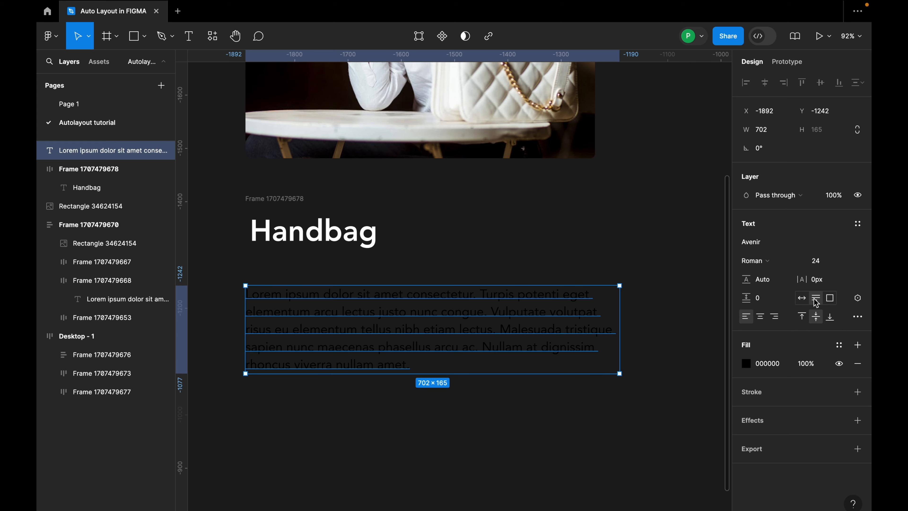
drag(439, 327, 435, 315)
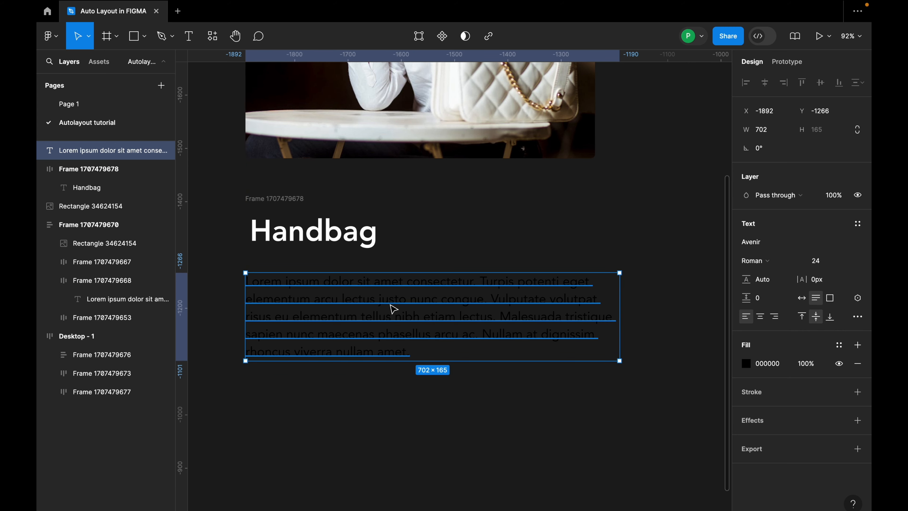
Step: Add a "View details" text layer beneath the lorem ipsum paragraph of the new card
scroll(391, 308, up, 1)
scroll(401, 320, down, 10)
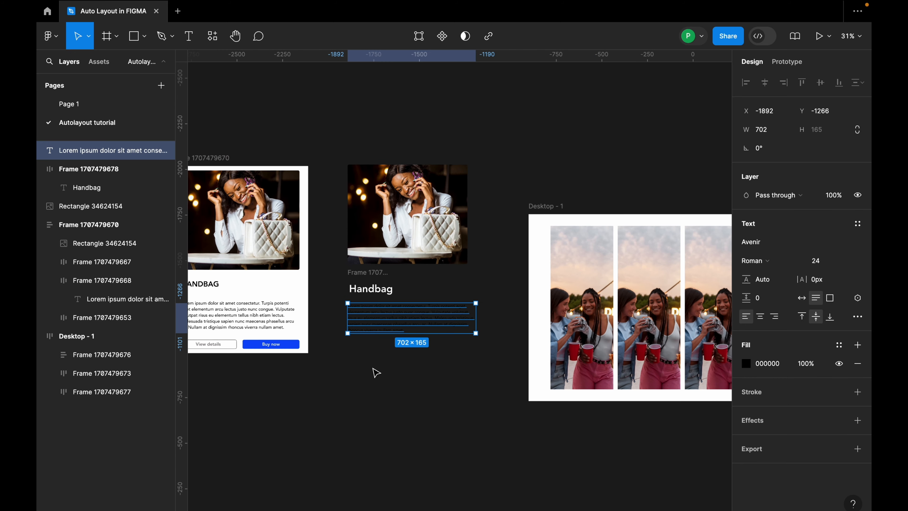
scroll(231, 353, up, 3)
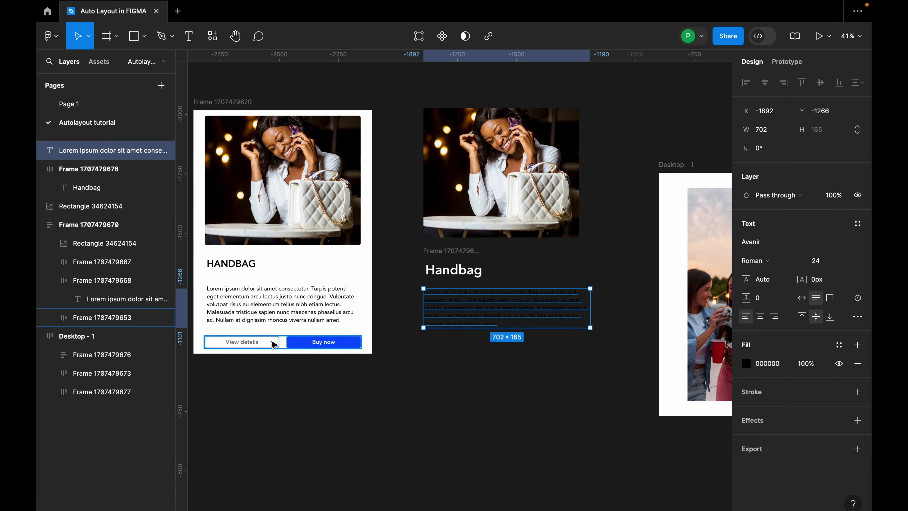
click(446, 371)
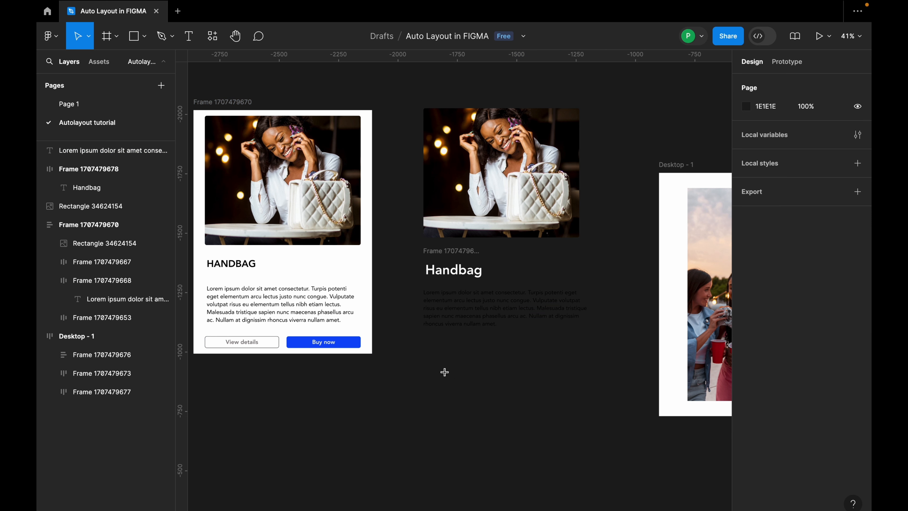
key(t)
click(434, 372)
click(456, 368)
key(t)
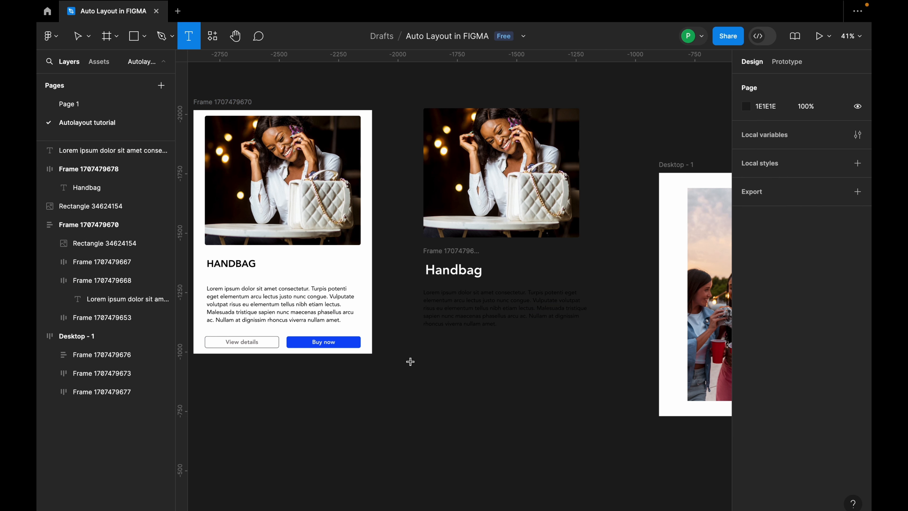
click(410, 361)
text(V)
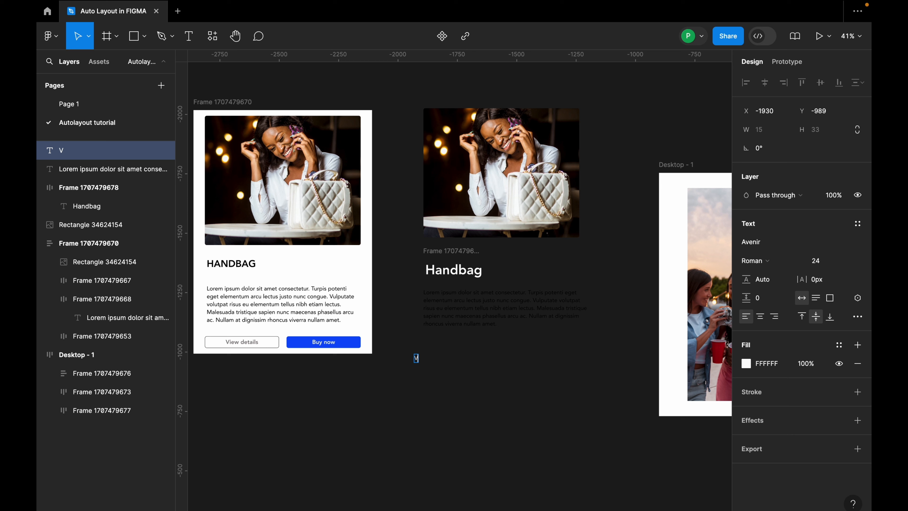
text(iew details)
key(Escape)
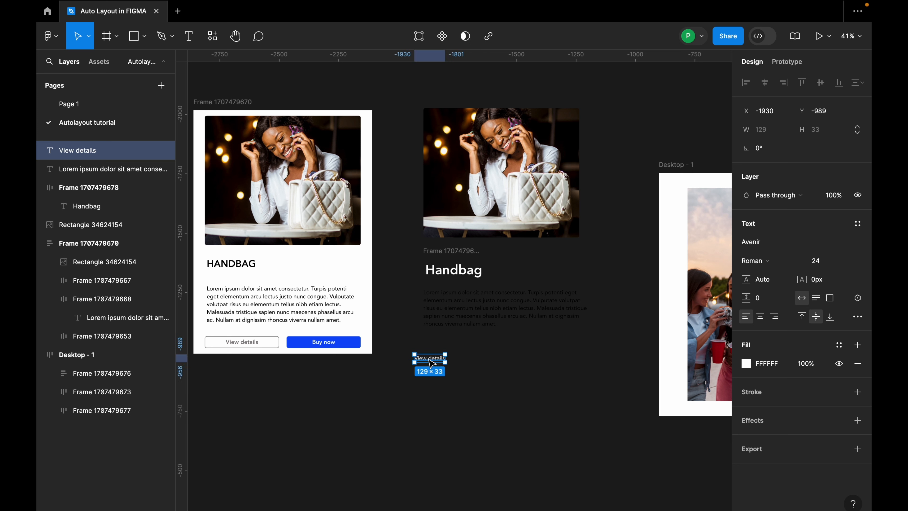
Step: Move the View details text closer under the paragraph and align it with the paragraph's left edge
drag(431, 362, 441, 359)
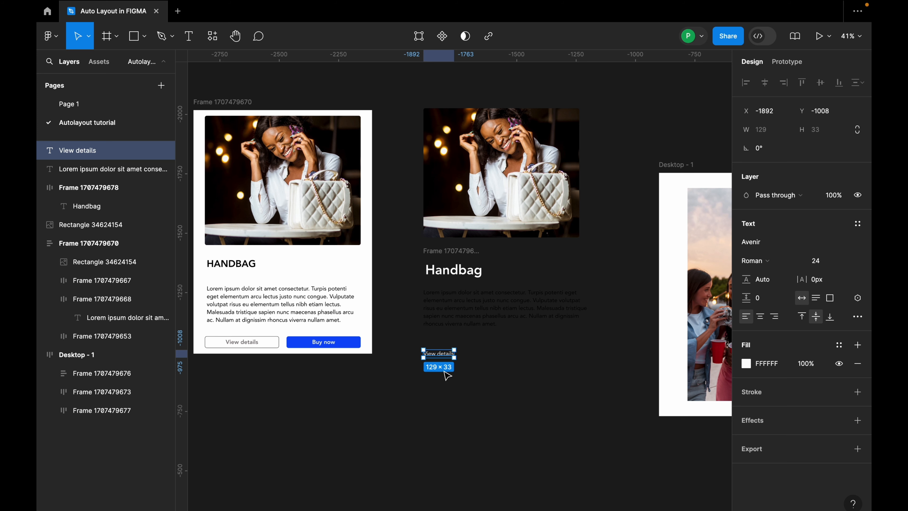
scroll(438, 360, up, 8)
drag(444, 350, 442, 340)
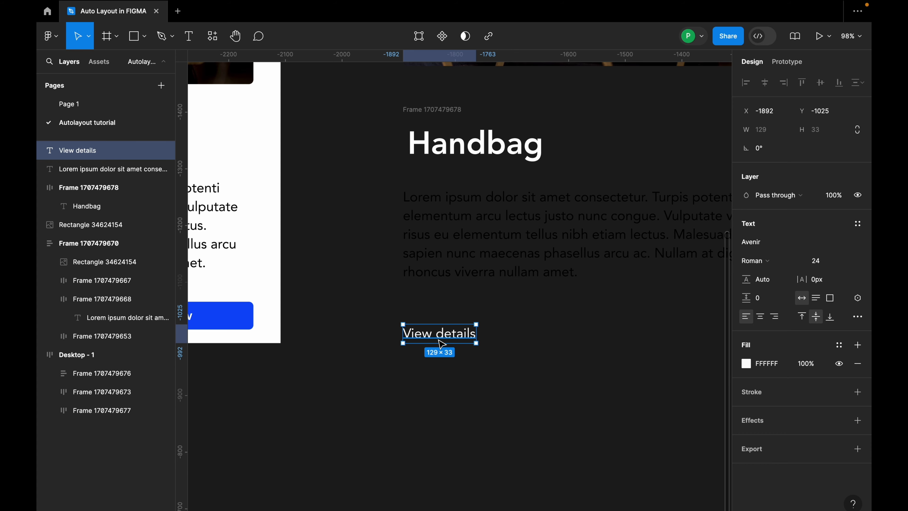
Step: Wrap the View details text in an auto layout frame with horizontal padding 32 and vertical padding 16
key(shift+a)
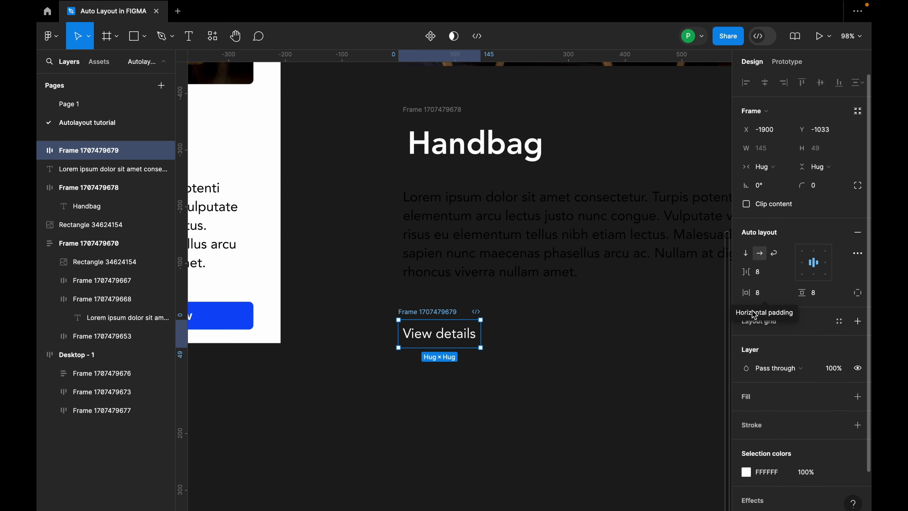
click(760, 301)
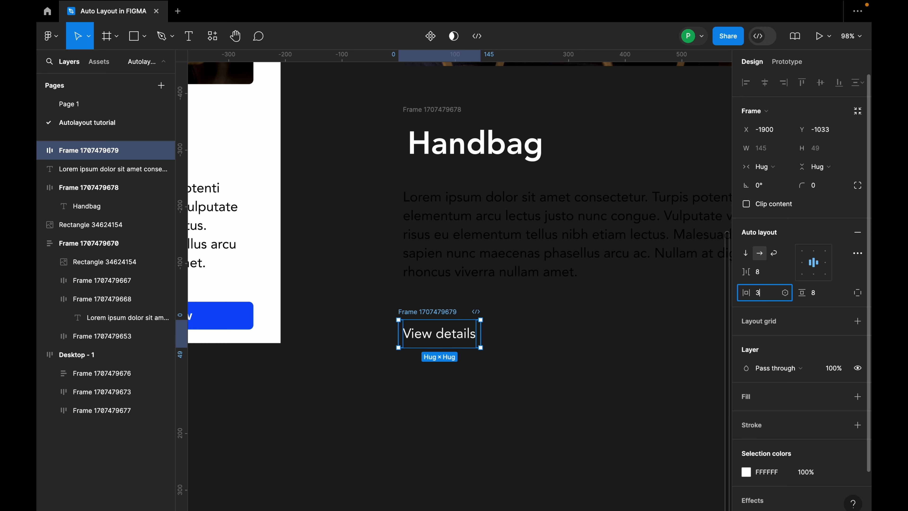
key(Return)
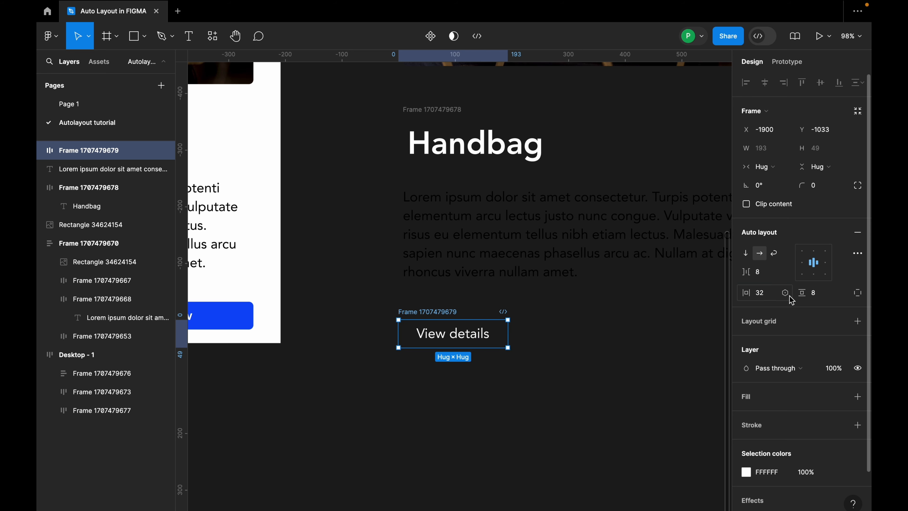
click(818, 298)
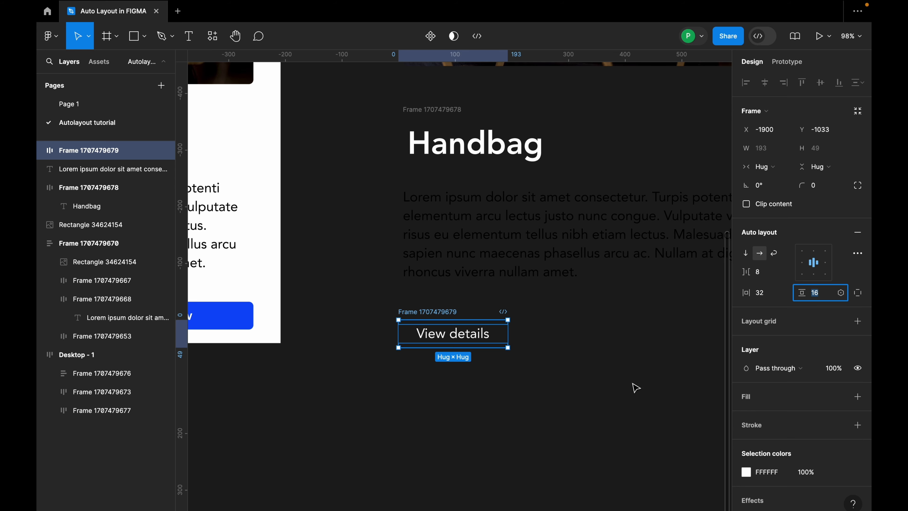
key(Return)
Step: Duplicate the View details button beside the original and change the copy's text to "Buy now"
drag(470, 339, 608, 340)
click(600, 338)
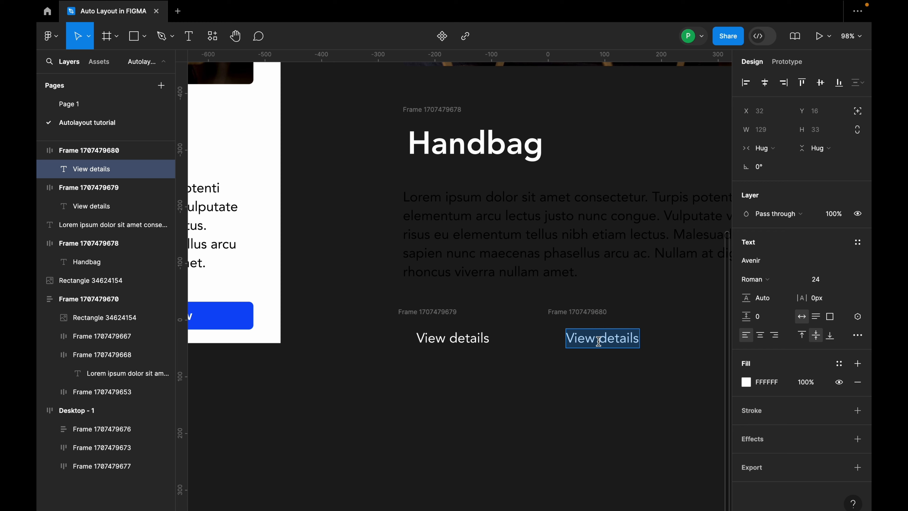
text(Buy)
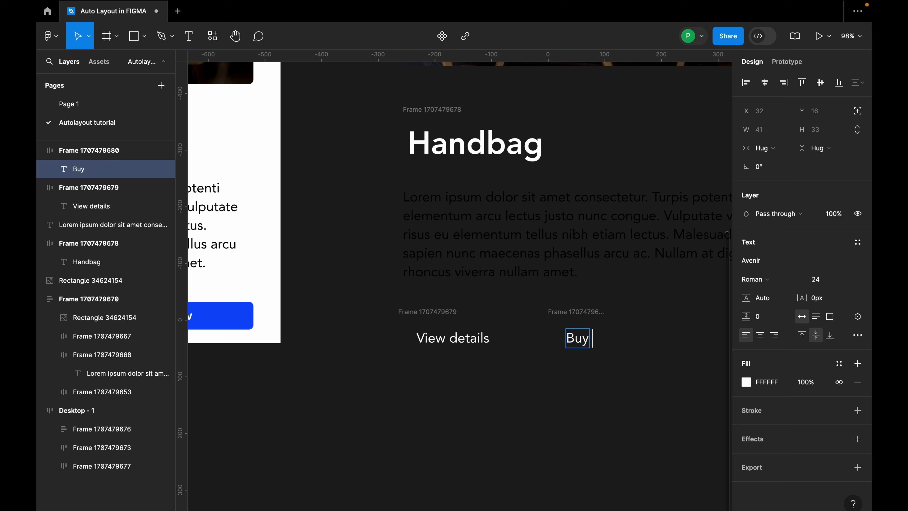
text( now)
key(Escape)
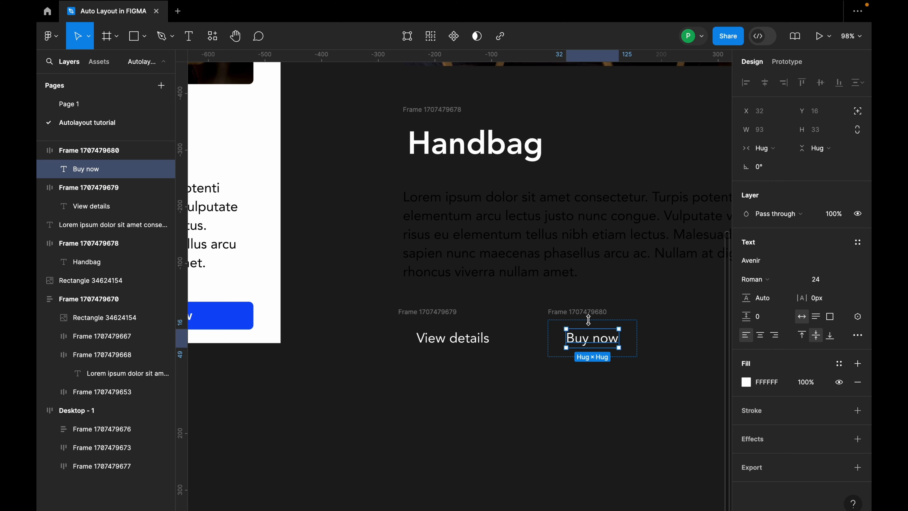
key(Escape)
Step: Fill the Buy now button frame with the blue 0C4BF6 sampled from the original card's Buy now button
drag(592, 327, 592, 328)
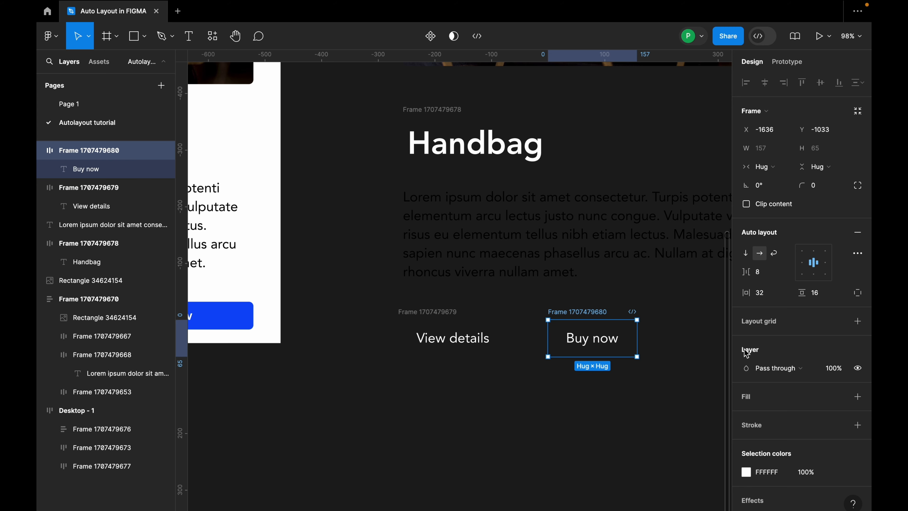
click(857, 396)
click(839, 396)
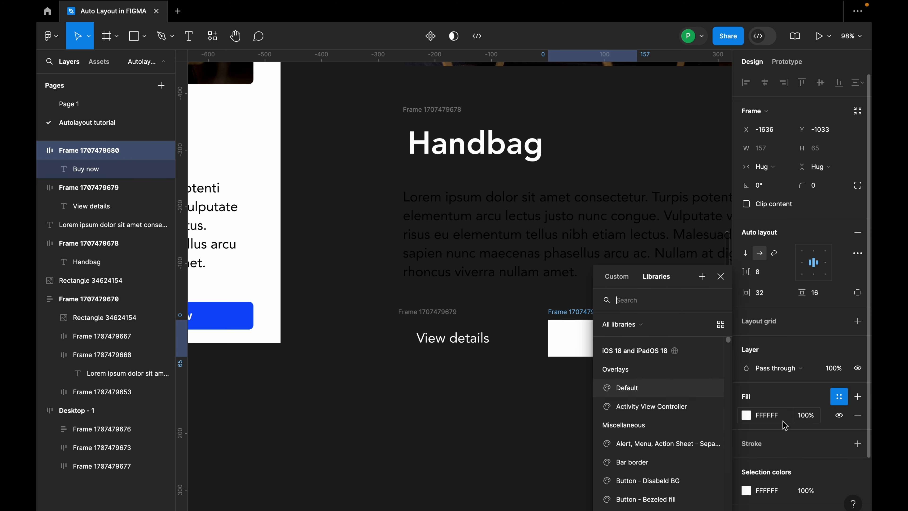
click(748, 415)
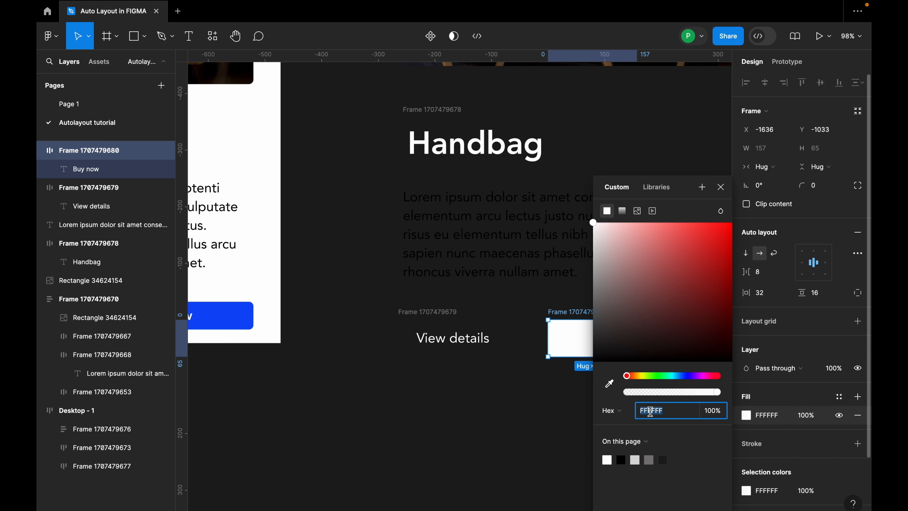
click(608, 383)
click(252, 311)
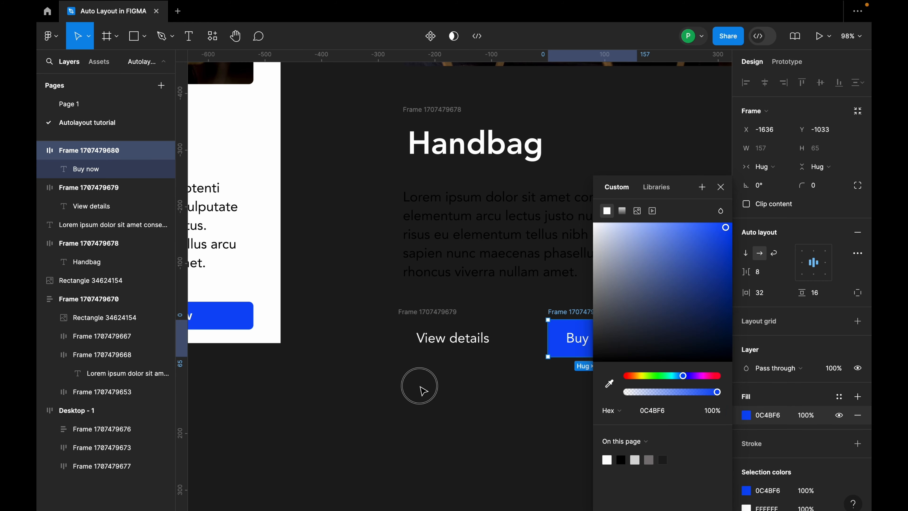
key(Escape)
Step: Set the corner radius of both the new Buy now and View details button frames to 8
scroll(550, 354, down, 5)
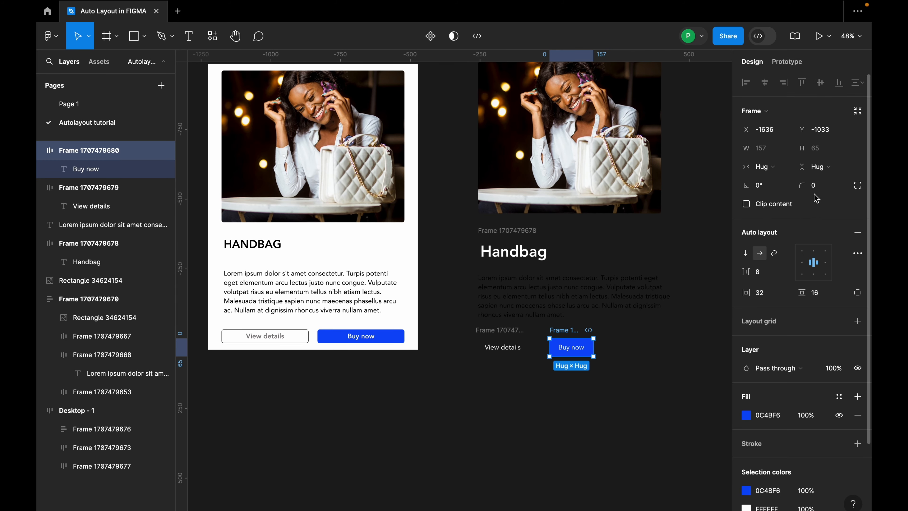
click(821, 188)
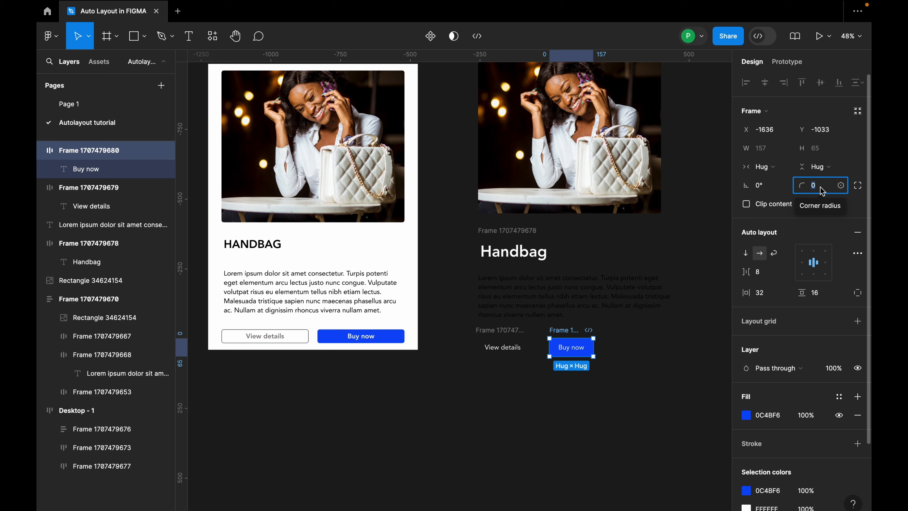
text(8)
key(Return)
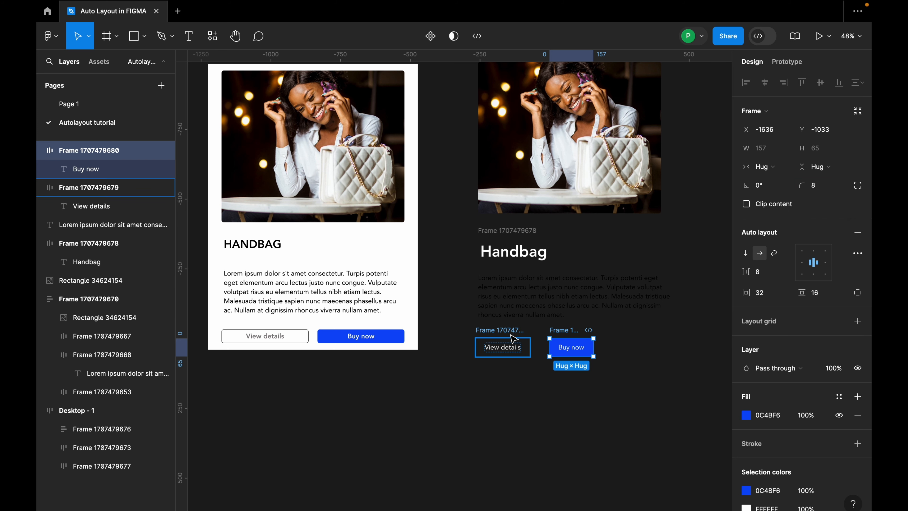
click(509, 345)
click(817, 188)
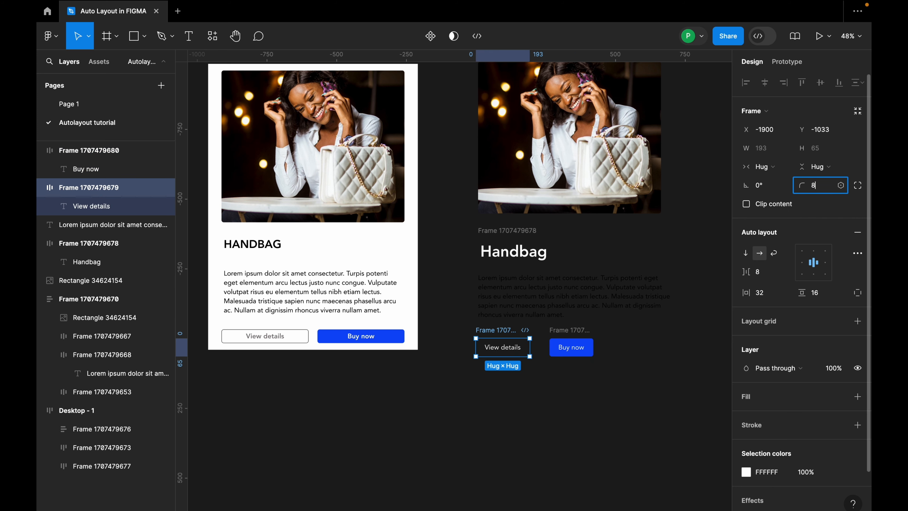
key(Return)
Step: Copy the black 1 px inside stroke from the original View details button onto the new View details frame
scroll(489, 376, up, 1)
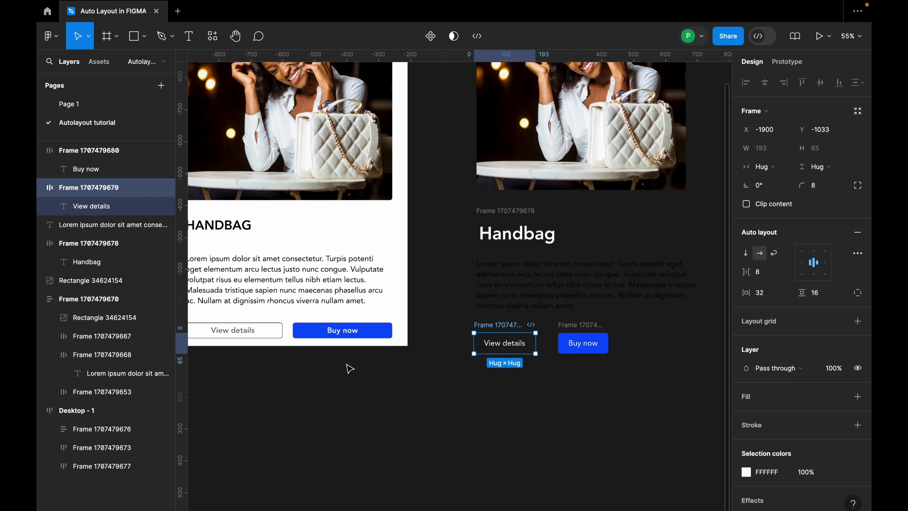
click(281, 334)
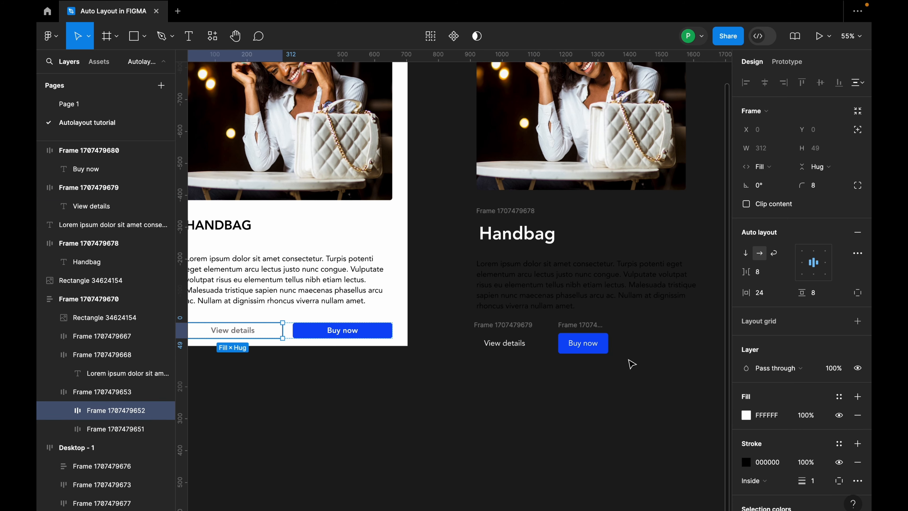
scroll(629, 368, down, 2)
scroll(624, 403, up, 2)
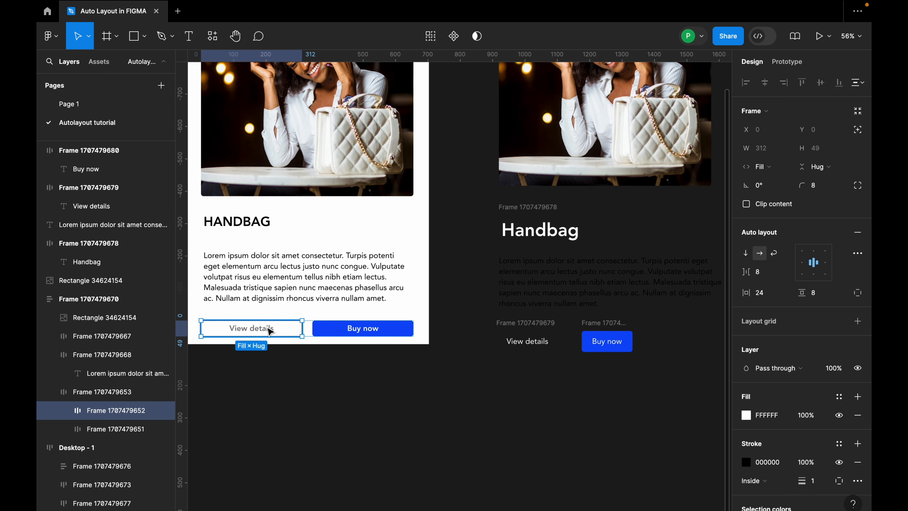
scroll(736, 438, down, 2)
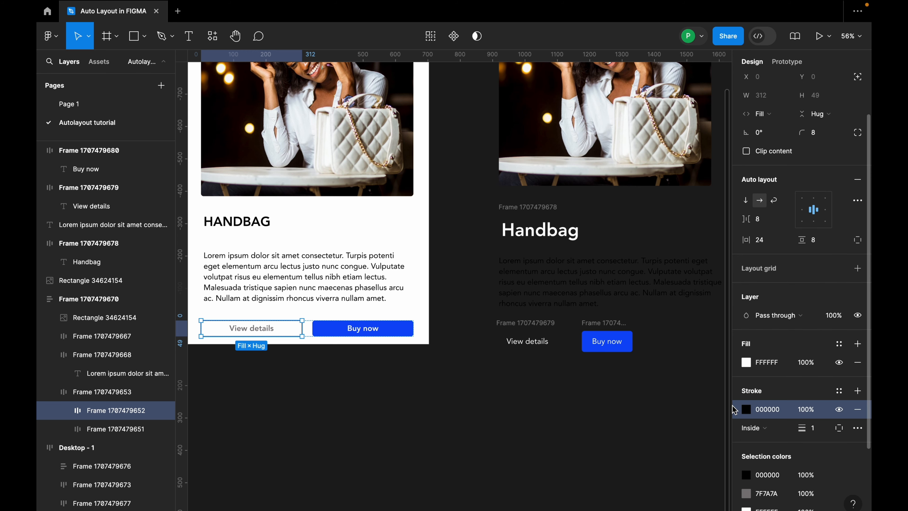
click(529, 341)
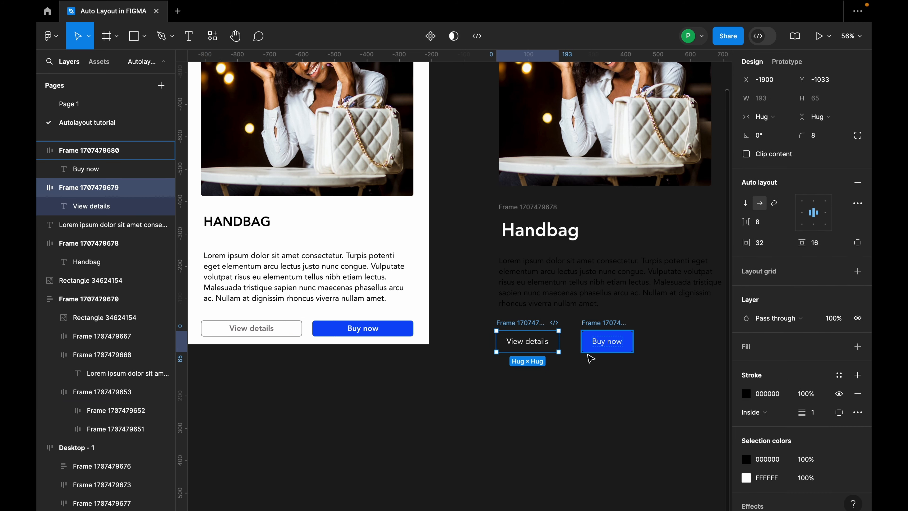
Step: Recolor the new View details text to the grey 7F7A7A sampled from the original button's label
scroll(589, 355, up, 3)
scroll(546, 321, up, 2)
scroll(512, 333, down, 2)
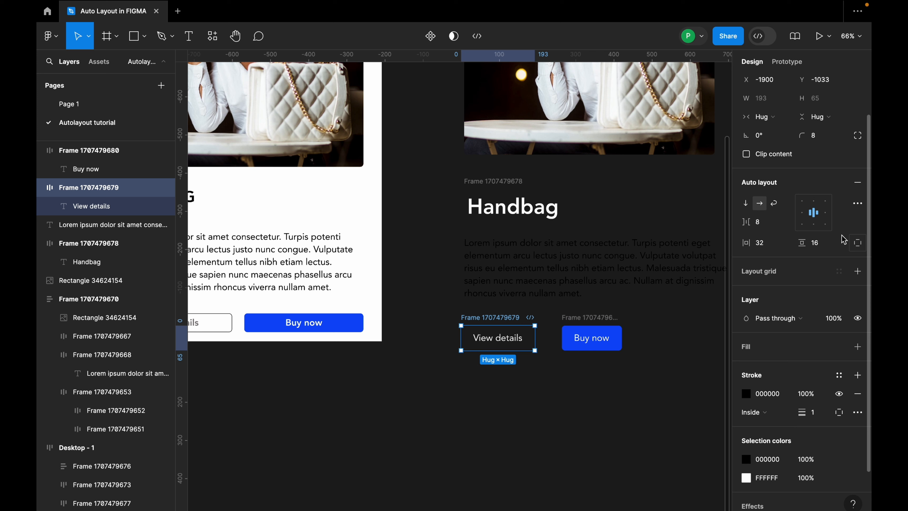
scroll(634, 310, down, 1)
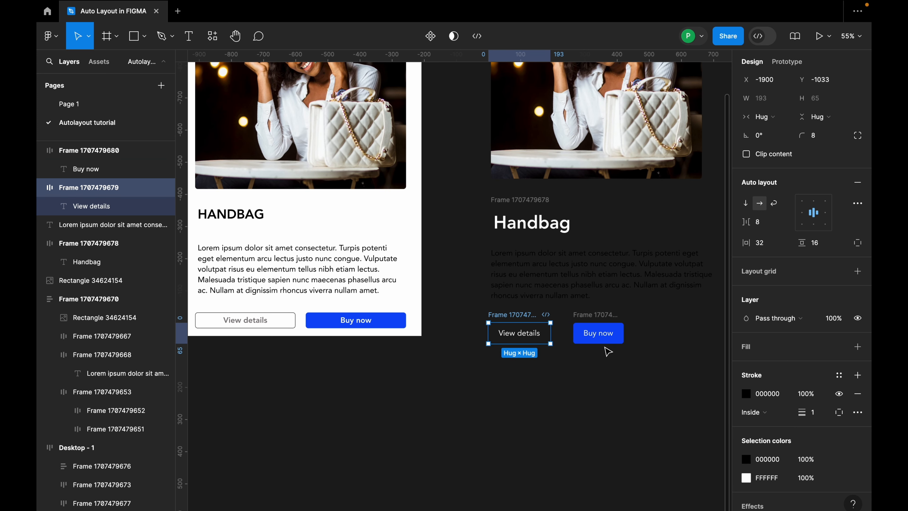
click(526, 339)
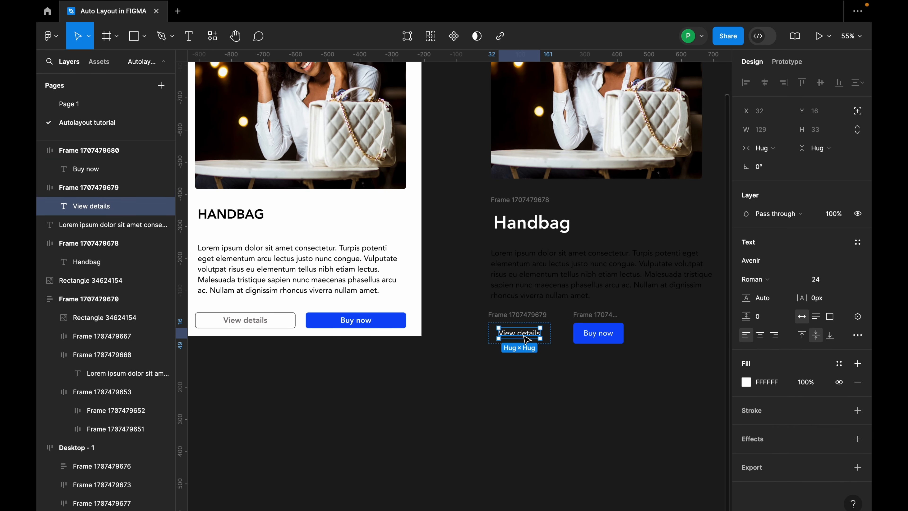
click(748, 388)
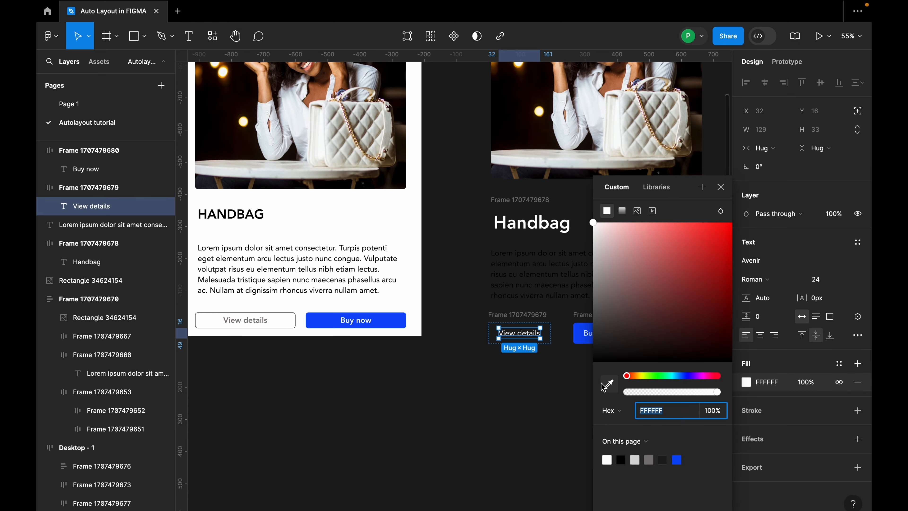
click(608, 383)
scroll(354, 327, up, 5)
scroll(370, 308, left, 3)
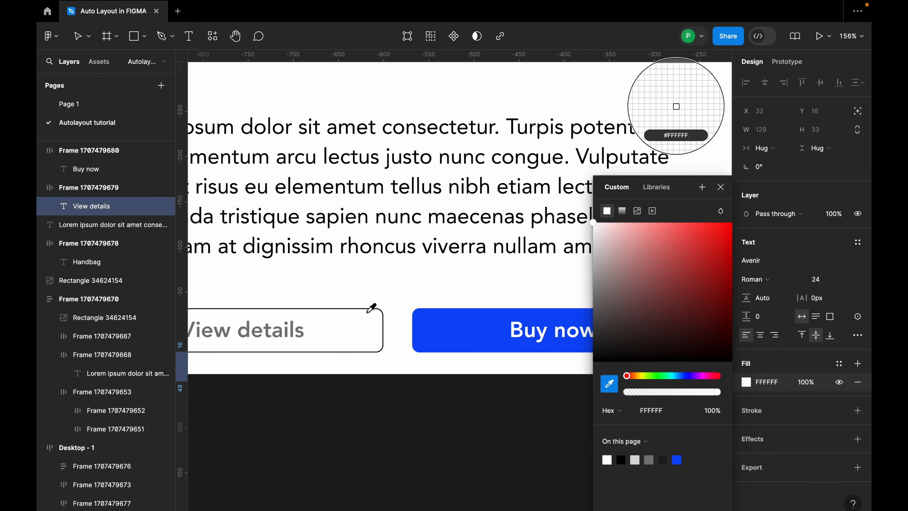
scroll(370, 357, up, 6)
click(342, 353)
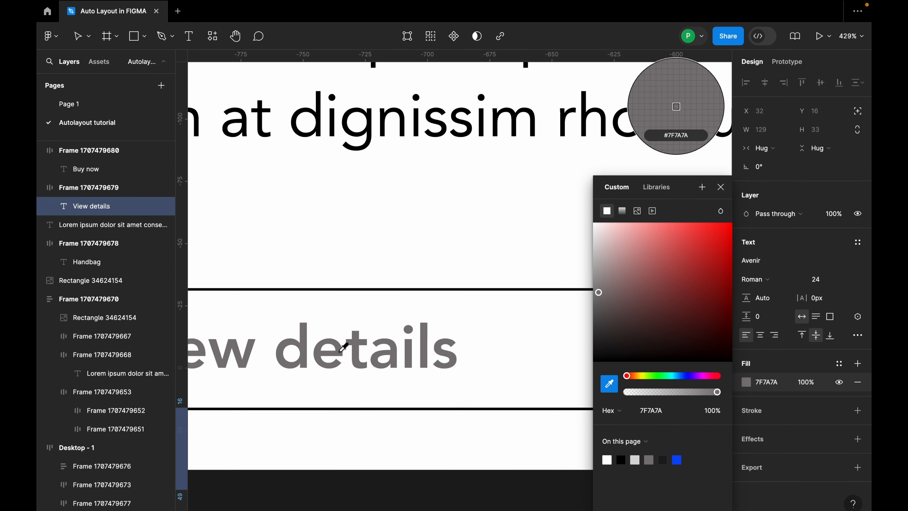
scroll(343, 351, down, 10)
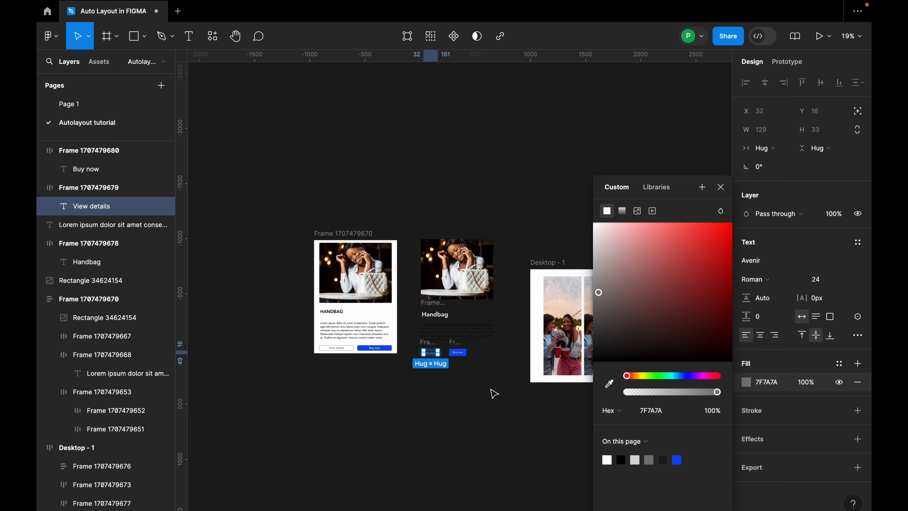
Step: Wrap the new View details and Buy now buttons in one horizontal auto layout frame with a gap of 64
scroll(494, 393, right, 3)
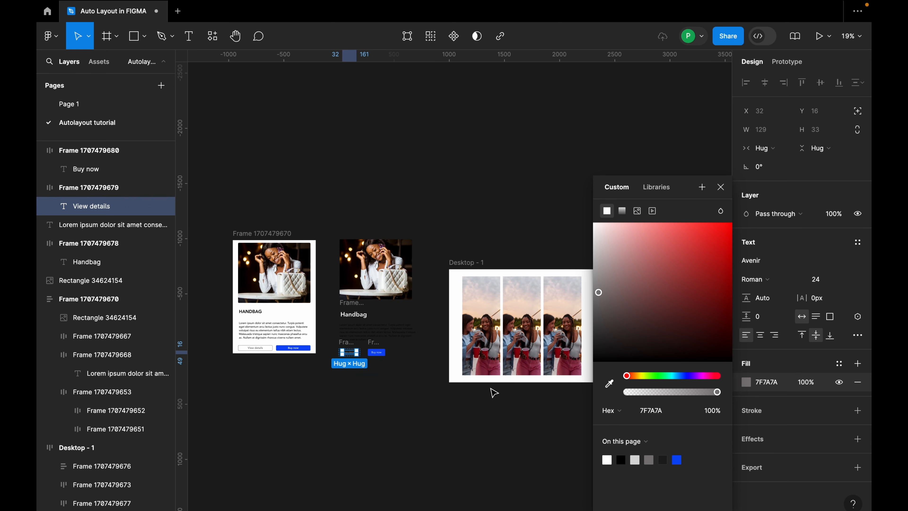
scroll(413, 401, up, 6)
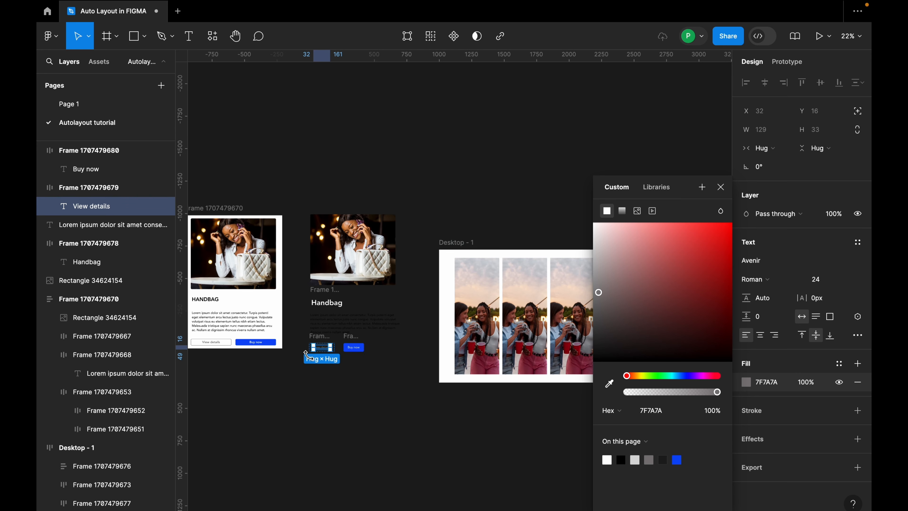
click(423, 399)
scroll(423, 399, down, 2)
scroll(375, 393, up, 1)
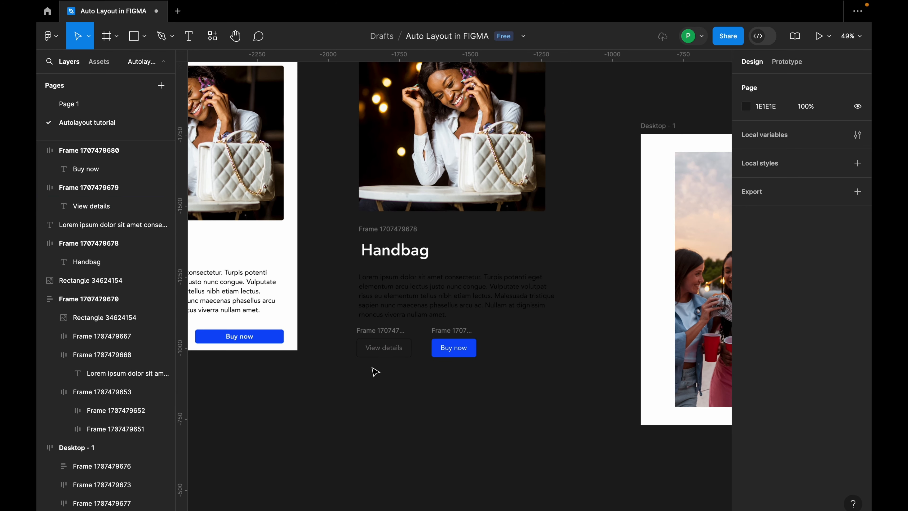
click(389, 337)
scroll(462, 338, left, 3)
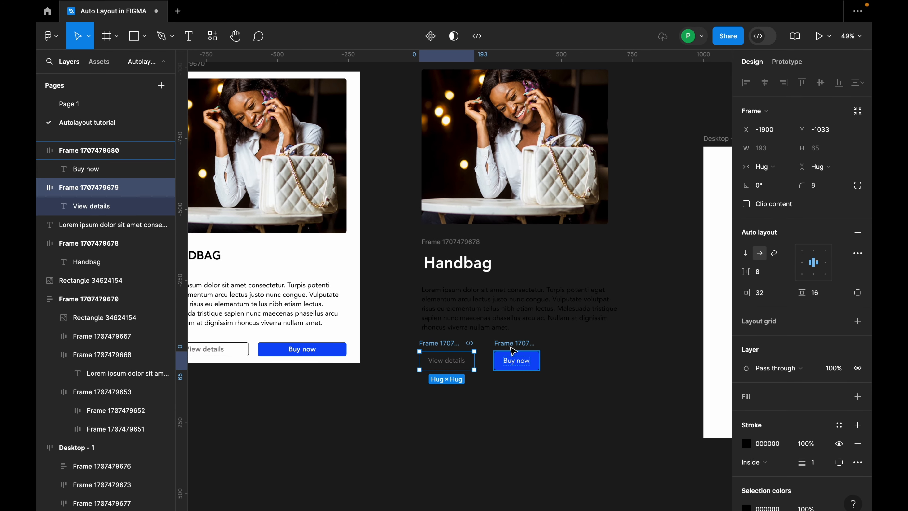
shift+click(517, 350)
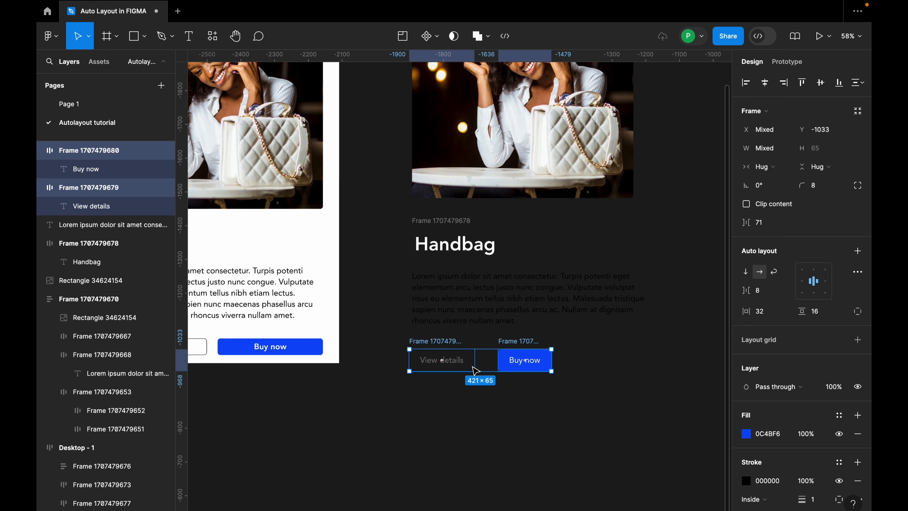
key(shift+a)
scroll(474, 364, up, 2)
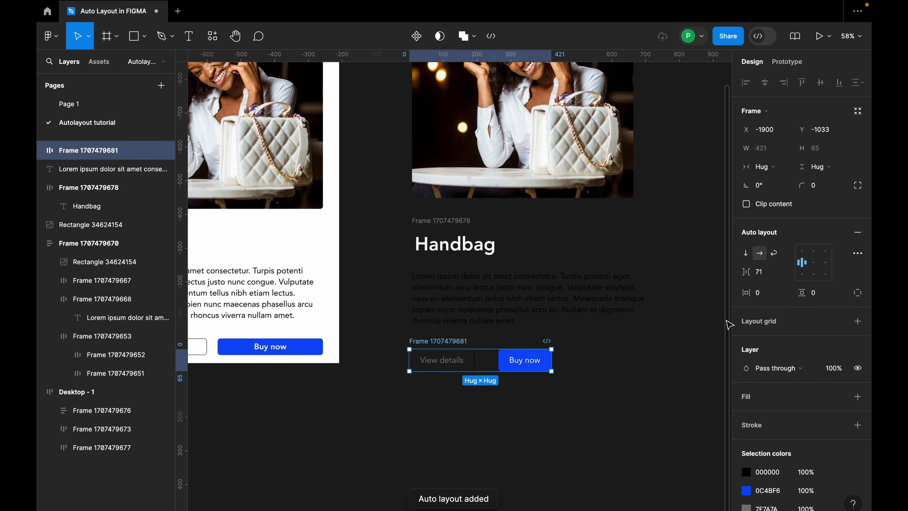
click(764, 276)
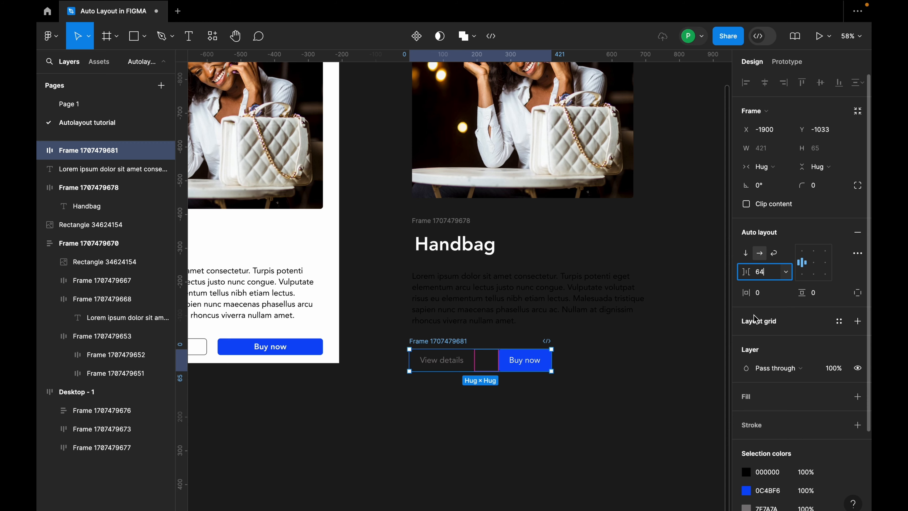
click(561, 402)
Step: Combine the new photo, Handbag heading, description and button row into one vertical auto layout frame
scroll(572, 393, down, 3)
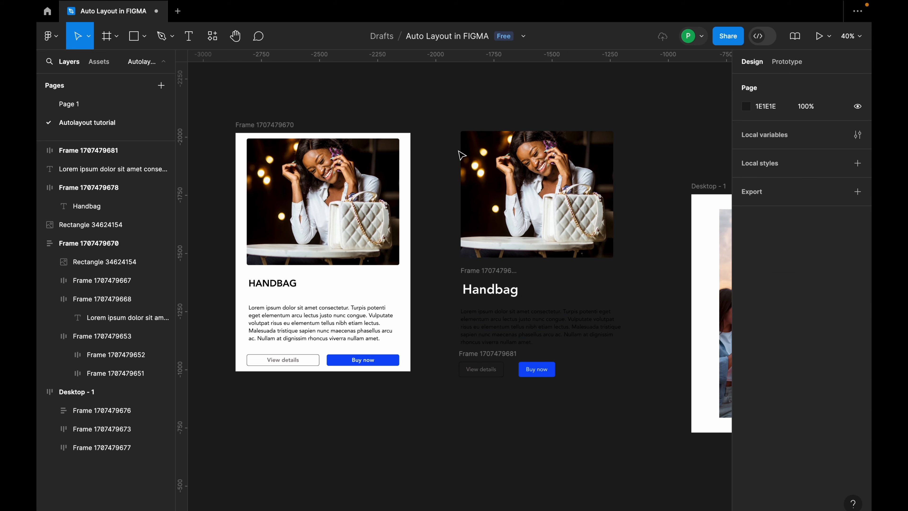
drag(441, 115, 631, 410)
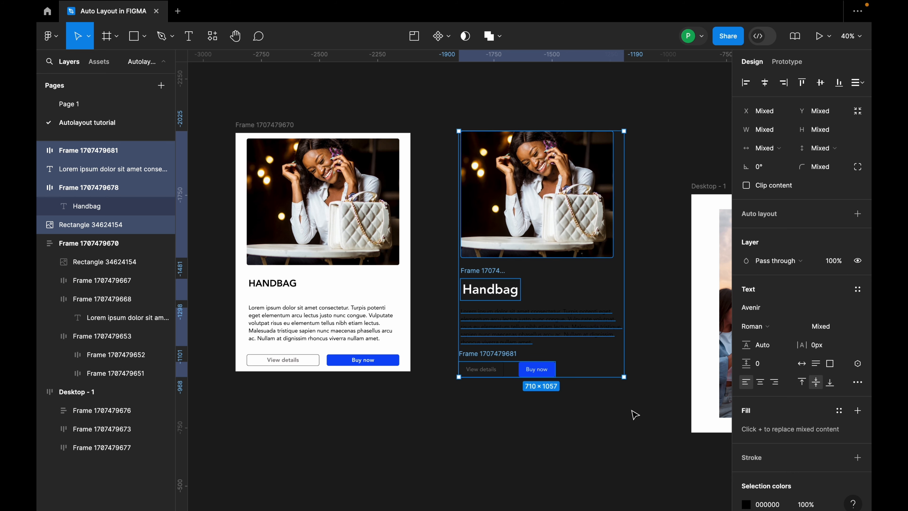
key(shift+a)
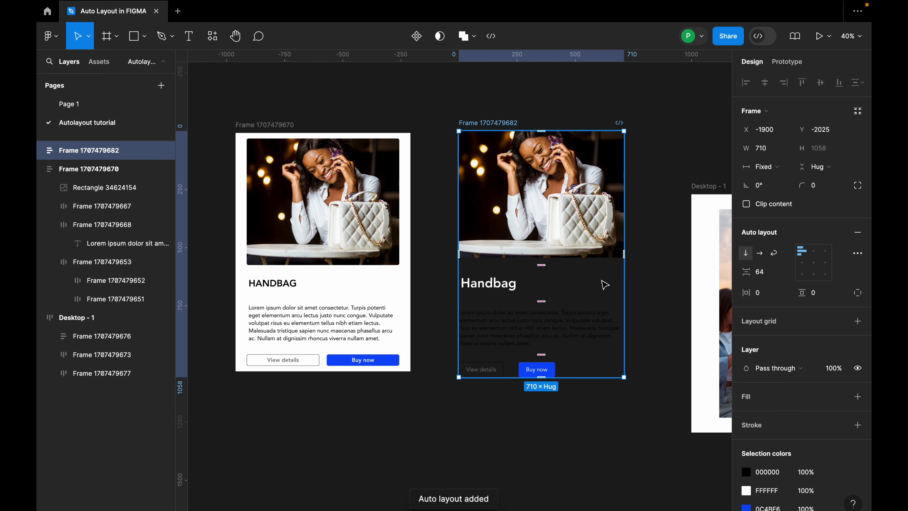
Step: Set the vertical gap between the items of the new card frame to 40
scroll(645, 281, up, 5)
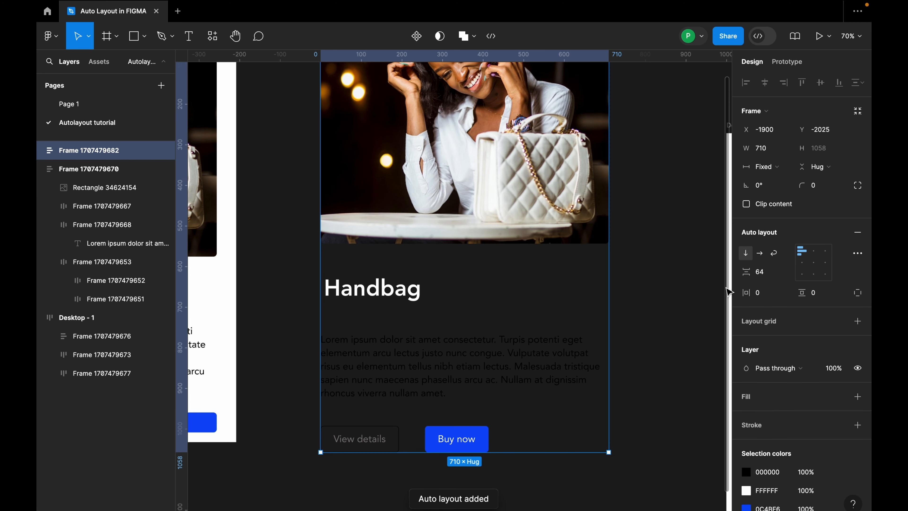
click(767, 278)
click(786, 272)
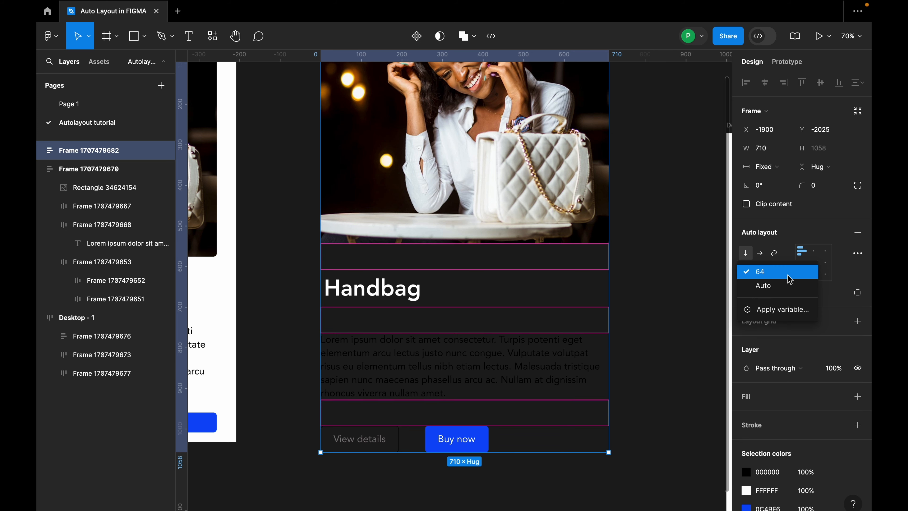
click(766, 276)
text(4)
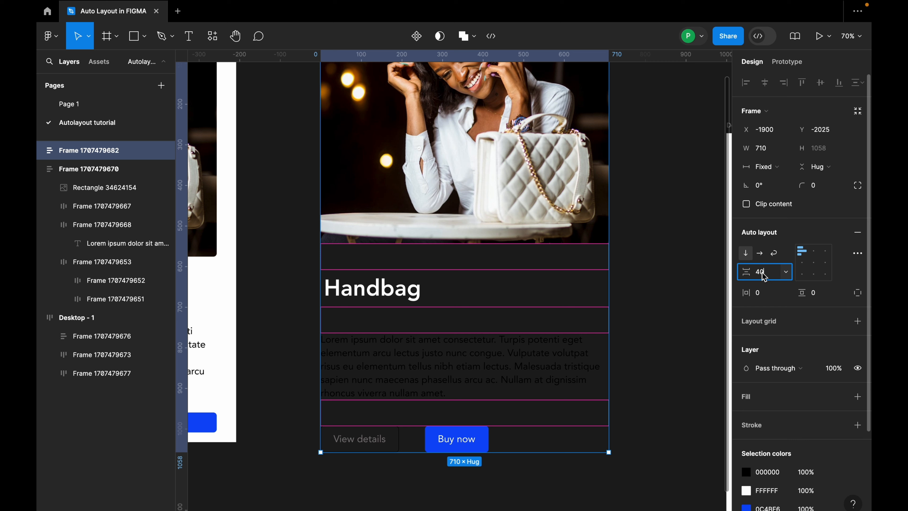
key(Return)
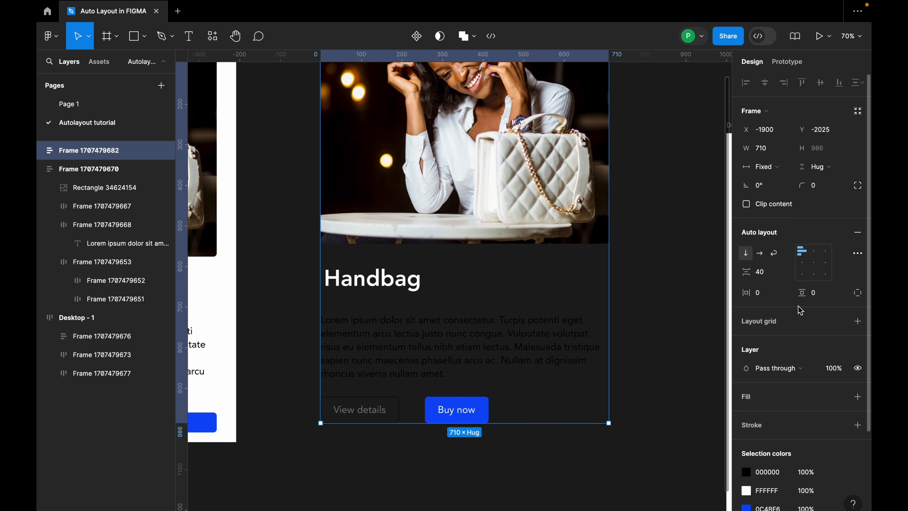
click(461, 336)
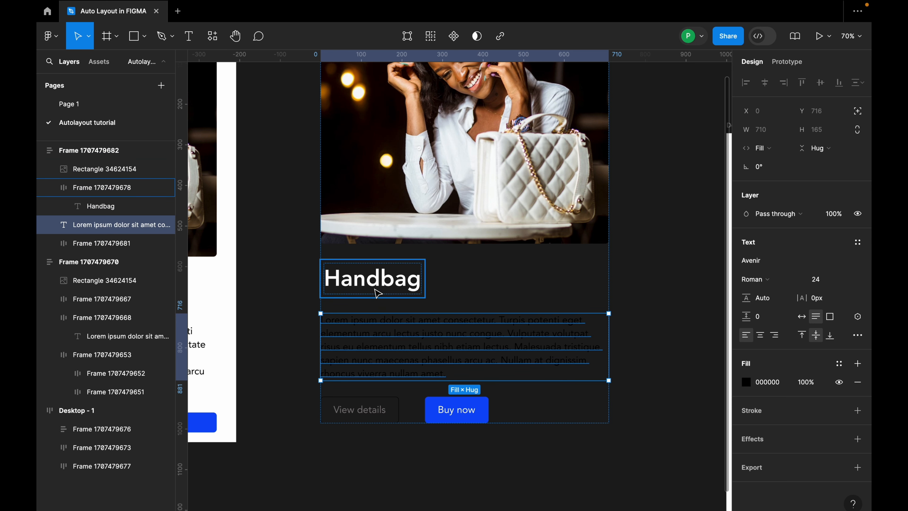
shift+click(375, 289)
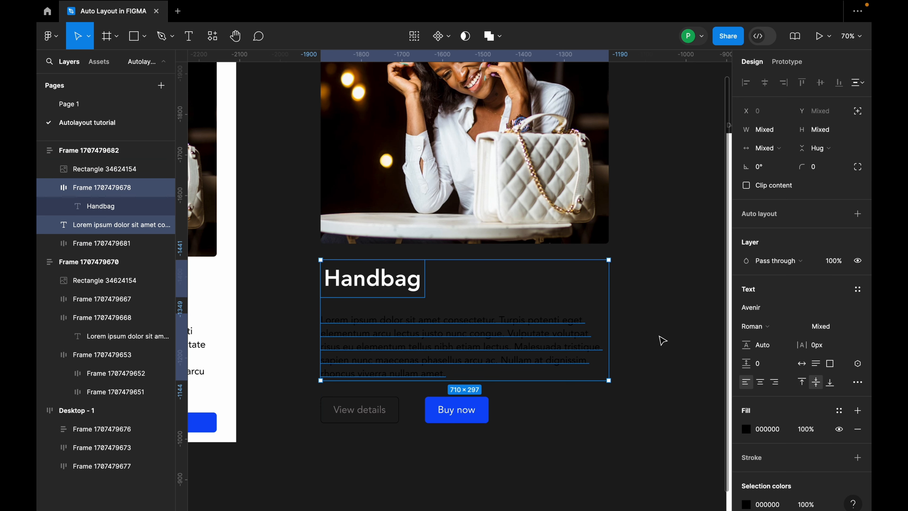
click(662, 341)
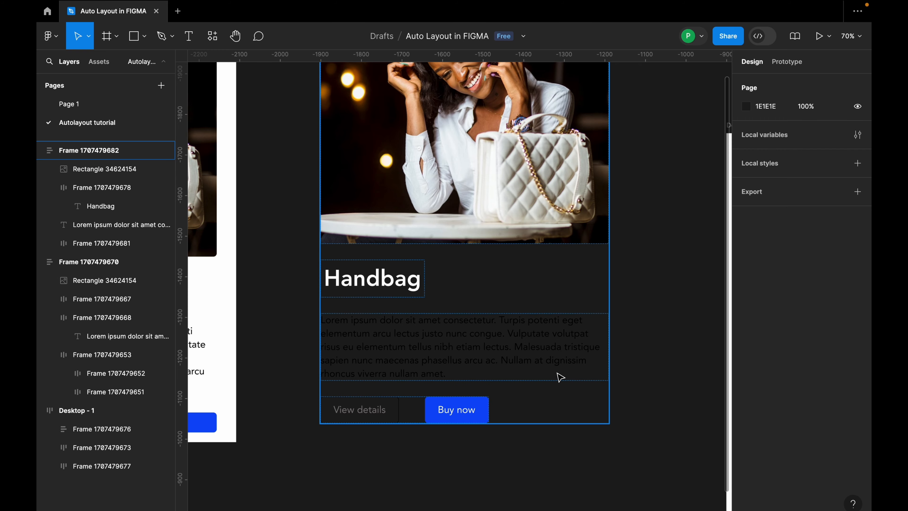
Step: Add a white FFFFFF fill to the new handbag card frame
scroll(528, 371, down, 3)
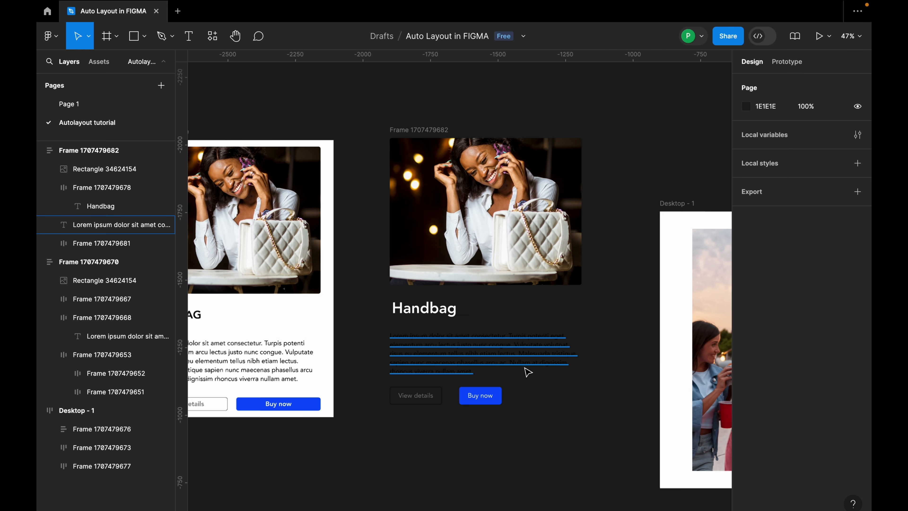
click(442, 128)
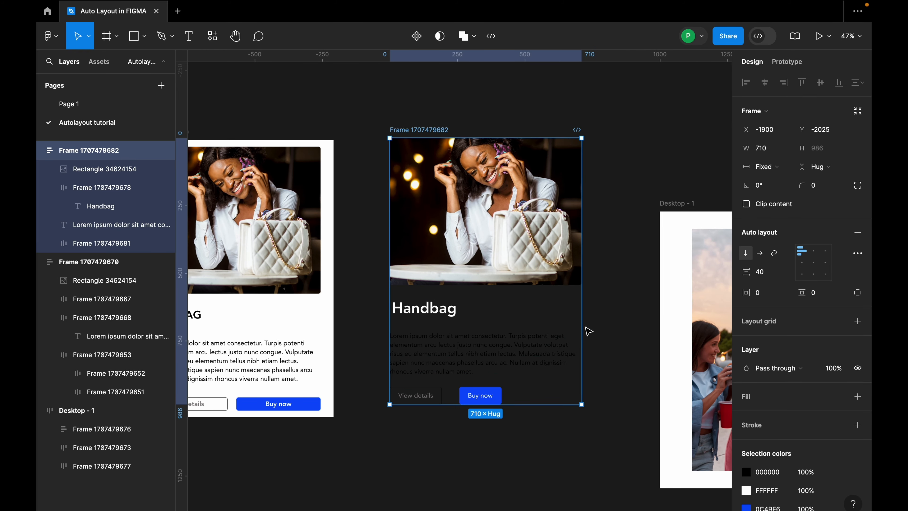
scroll(586, 329, up, 3)
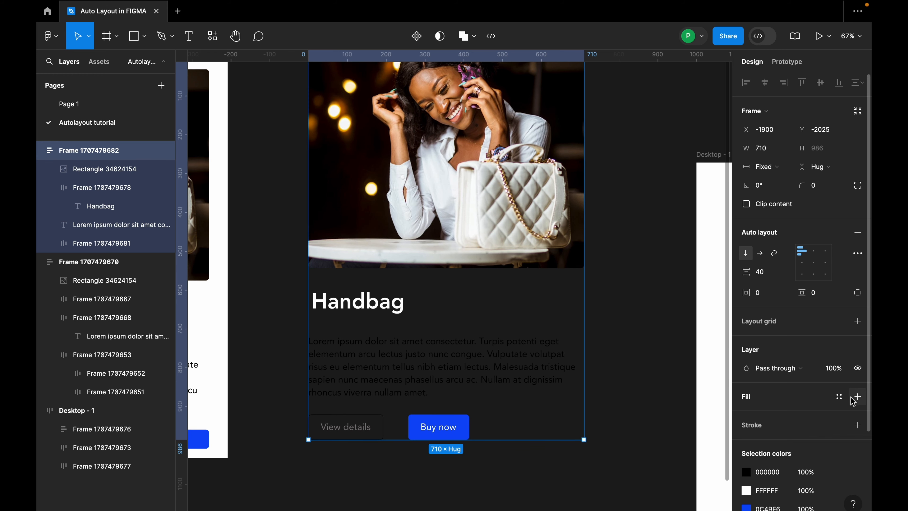
click(857, 396)
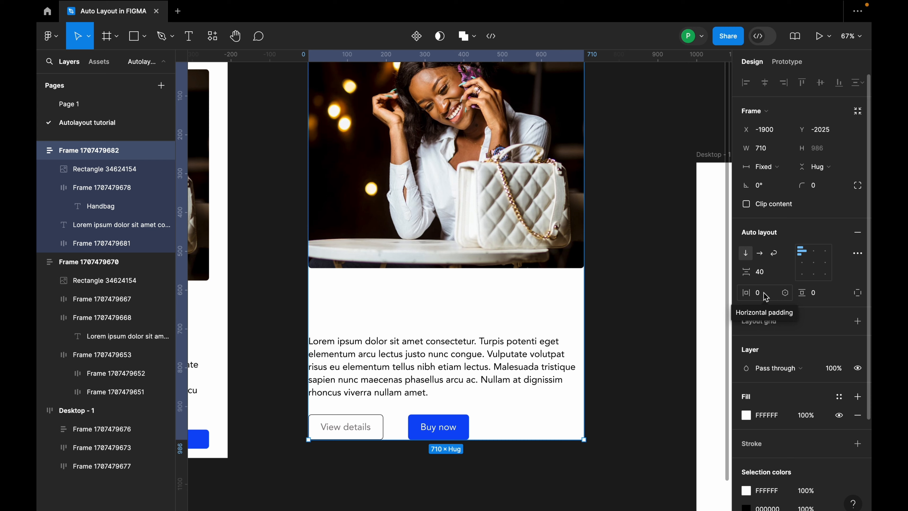
Step: Set the new card frame's horizontal padding to 40 and its vertical padding to 20
scroll(516, 290, down, 3)
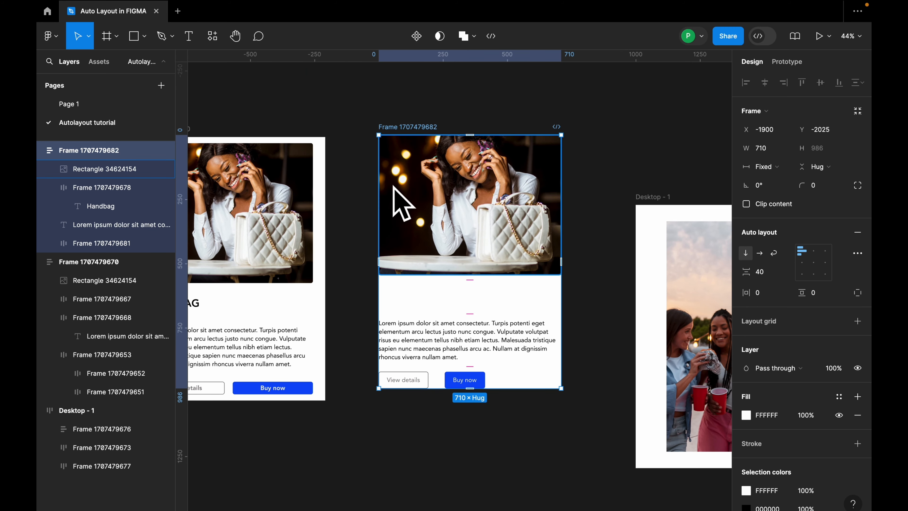
scroll(507, 277, up, 2)
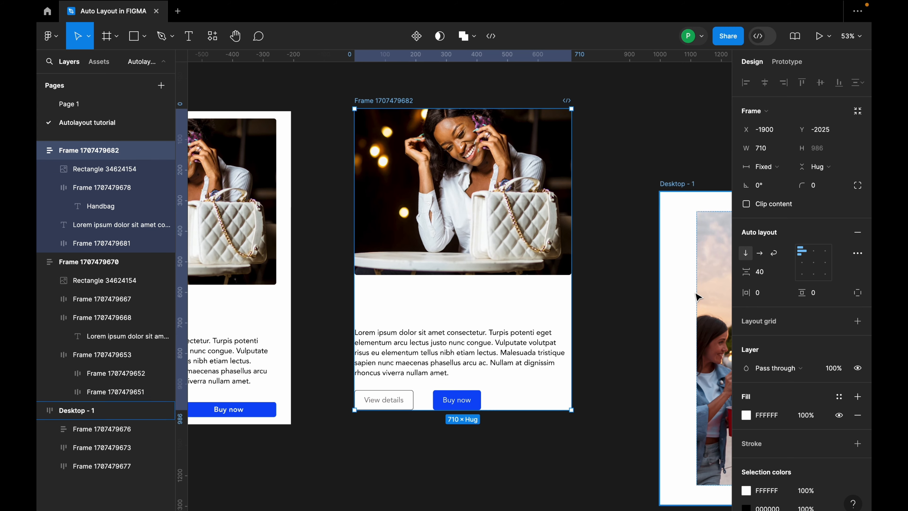
click(763, 291)
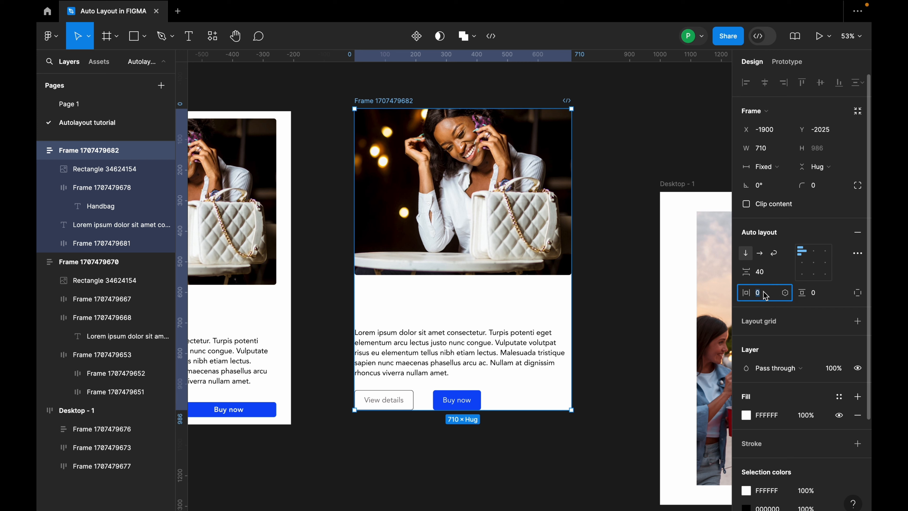
text(40)
key(Return)
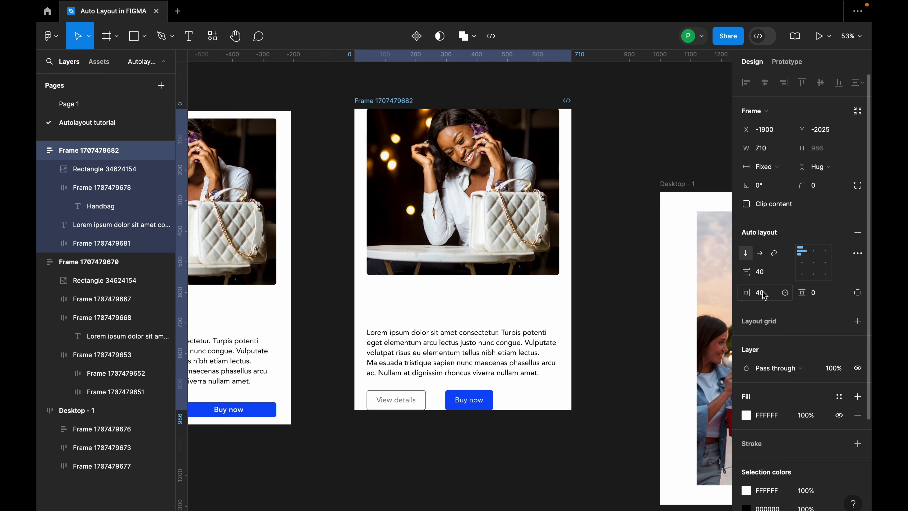
click(824, 299)
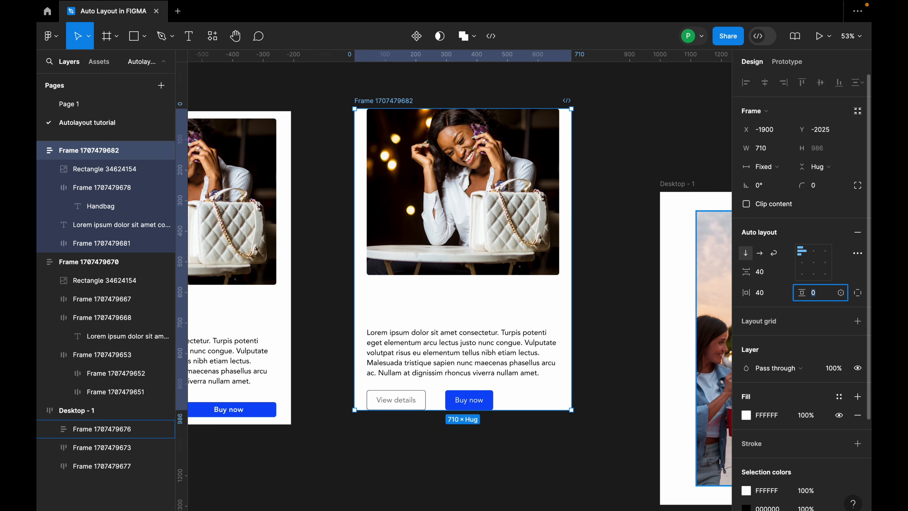
key(Return)
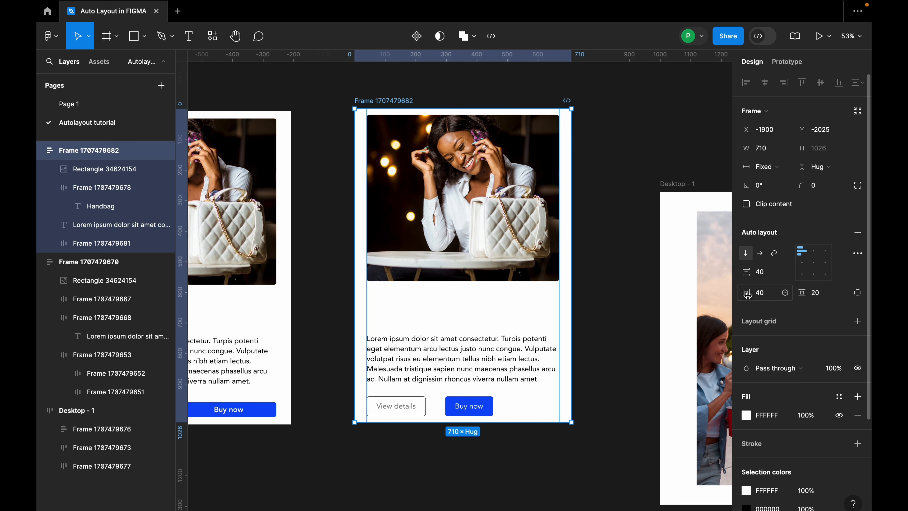
Step: Set the new card frame's horizontal padding to 32 and its vertical padding to 16
click(763, 298)
click(818, 300)
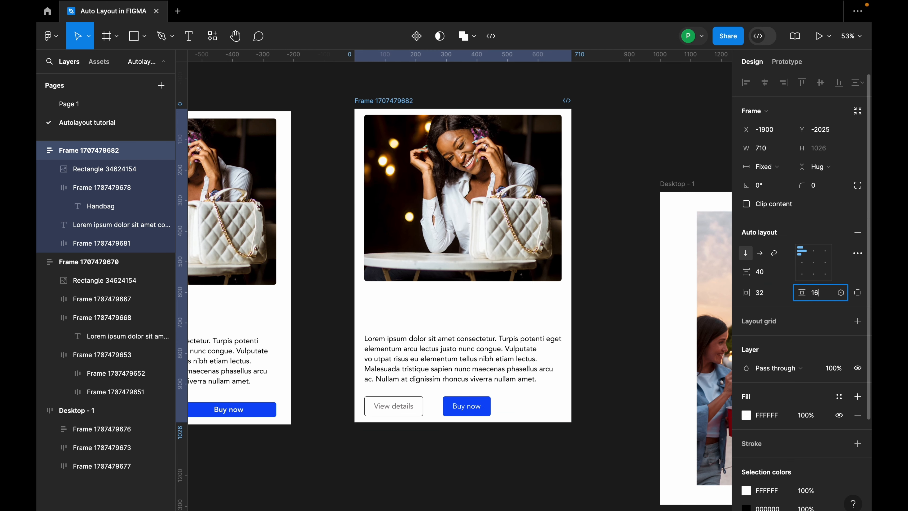
key(Escape)
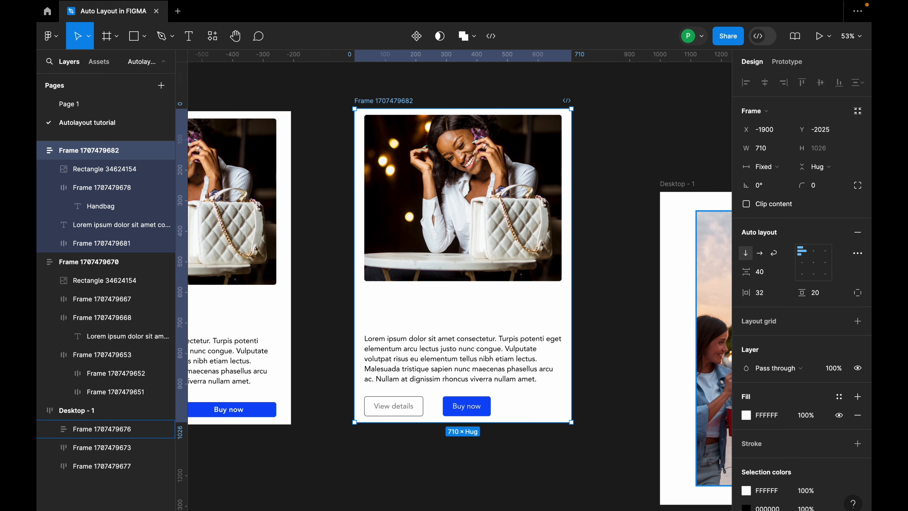
click(823, 299)
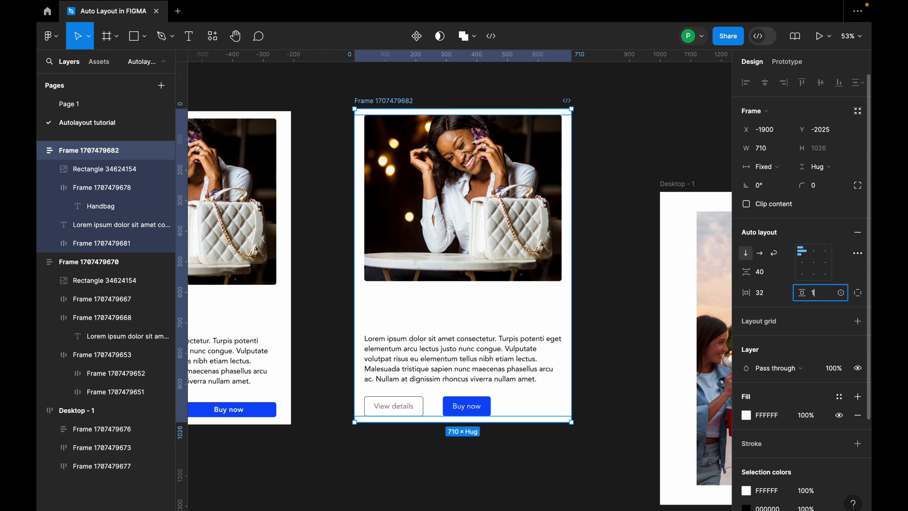
click(586, 258)
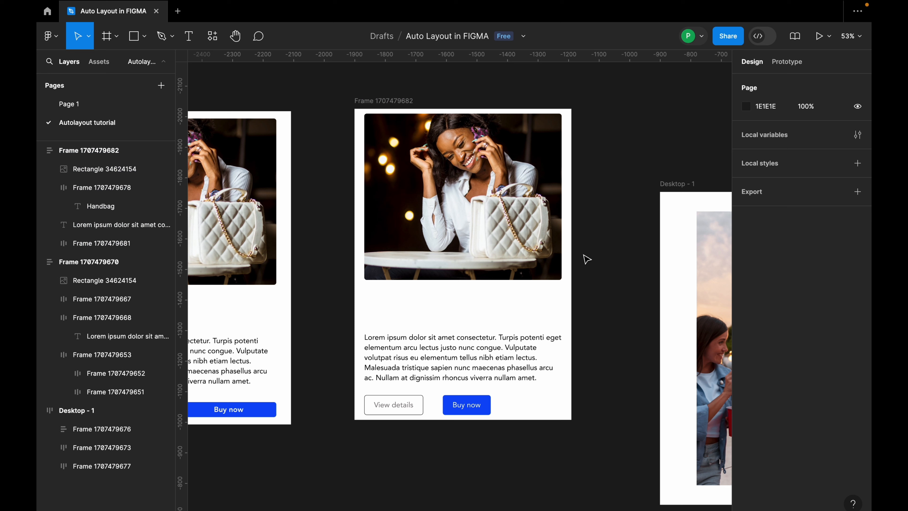
Step: Recolor the white Handbag heading text in the new card to black
click(415, 308)
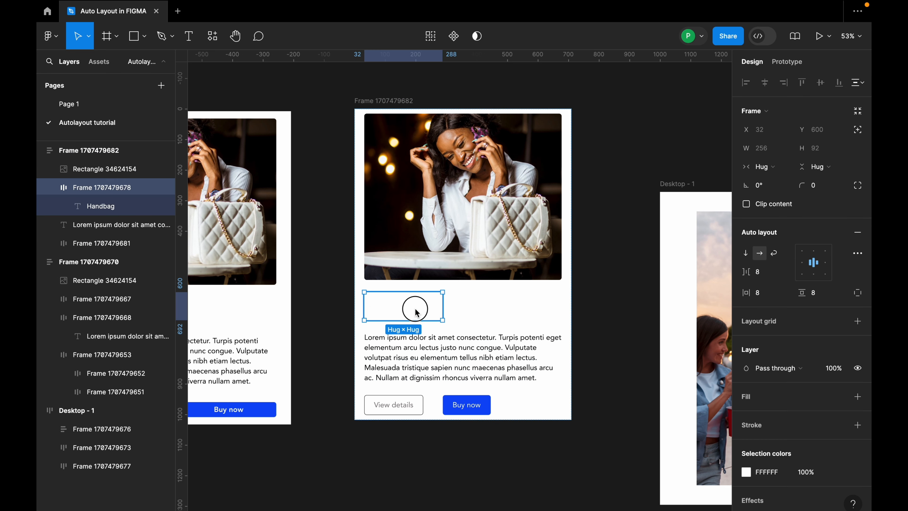
click(416, 308)
click(746, 382)
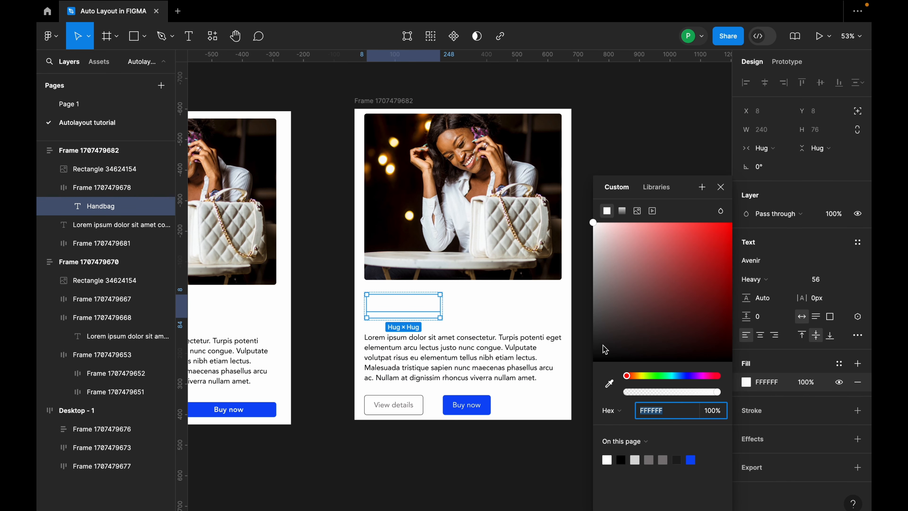
drag(603, 345, 587, 374)
click(605, 162)
Step: Reduce the vertical gap between items in the new handbag card frame to 32
scroll(592, 291, down, 2)
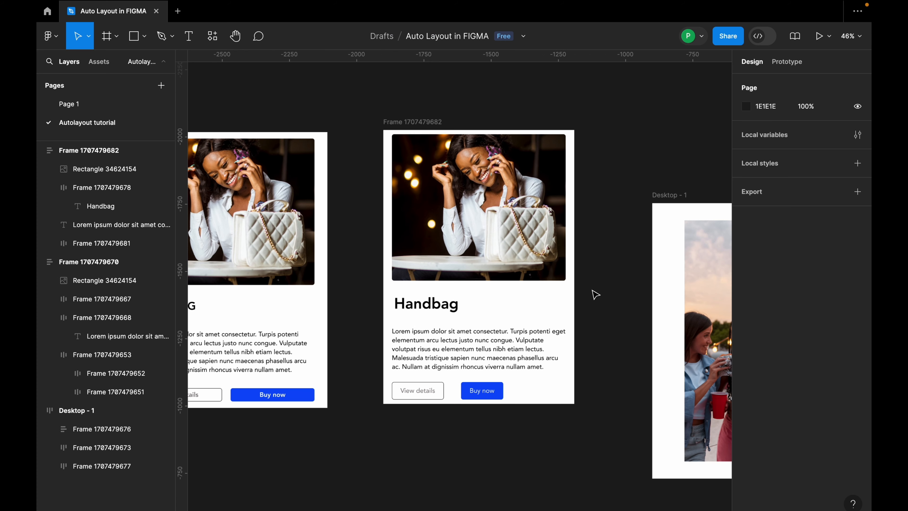
click(502, 328)
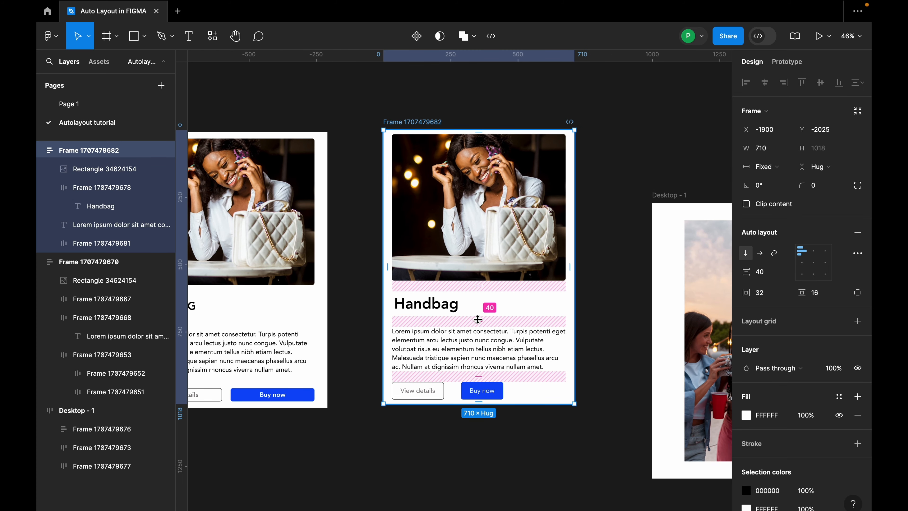
drag(477, 319, 472, 314)
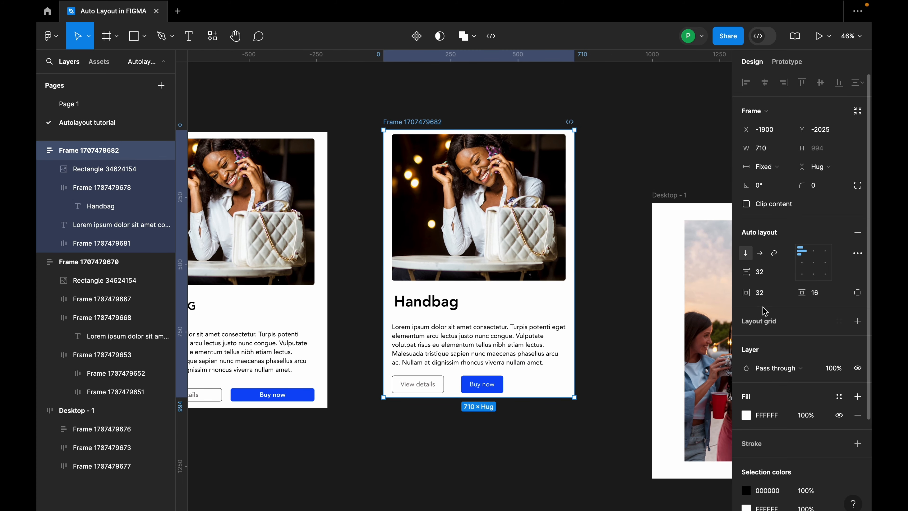
Step: Try a horizontal padding of 28 on the new card frame and undo the change
text(28)
key(Return)
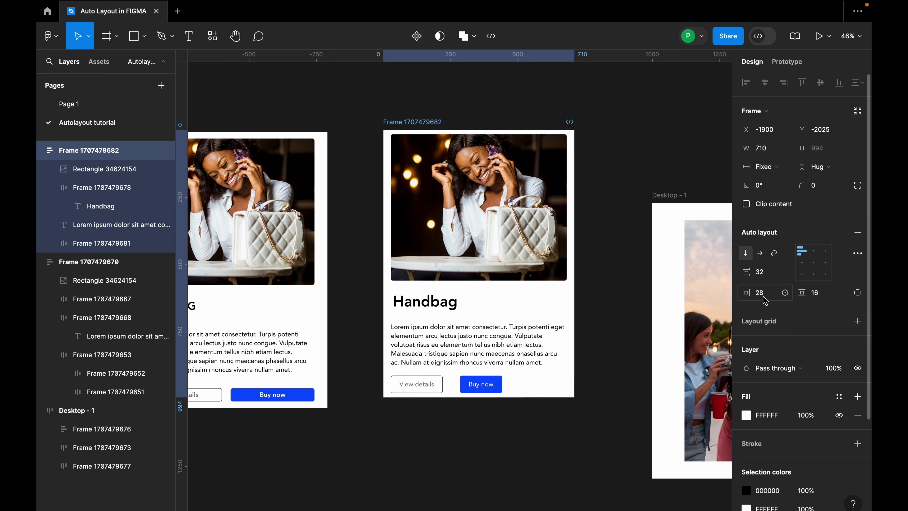
click(609, 271)
click(484, 298)
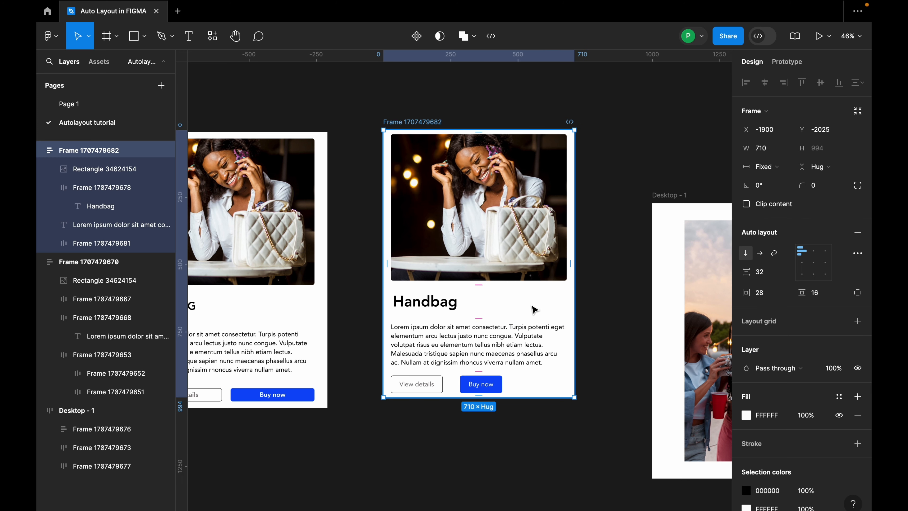
key(super+z)
key(super+z)
key(super+z)
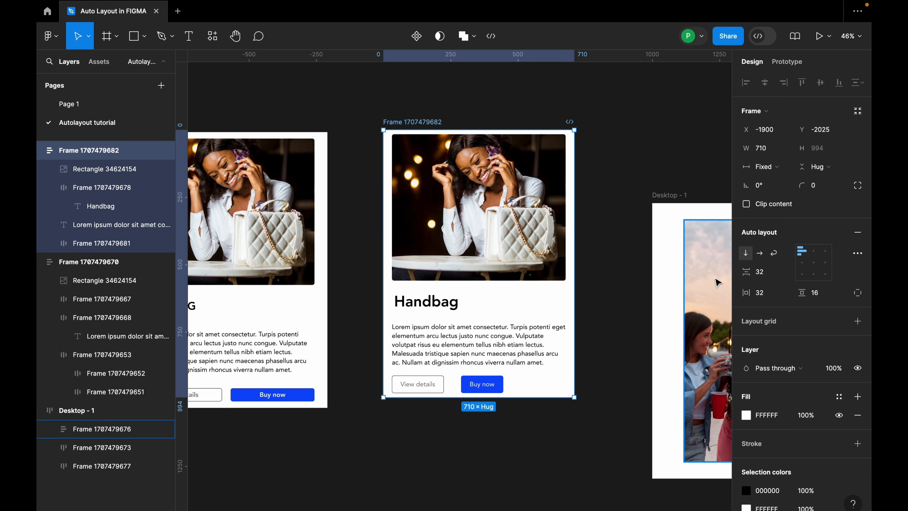
Step: Set the new card frame's item gap to 28 and widen the frame to about 735
click(762, 273)
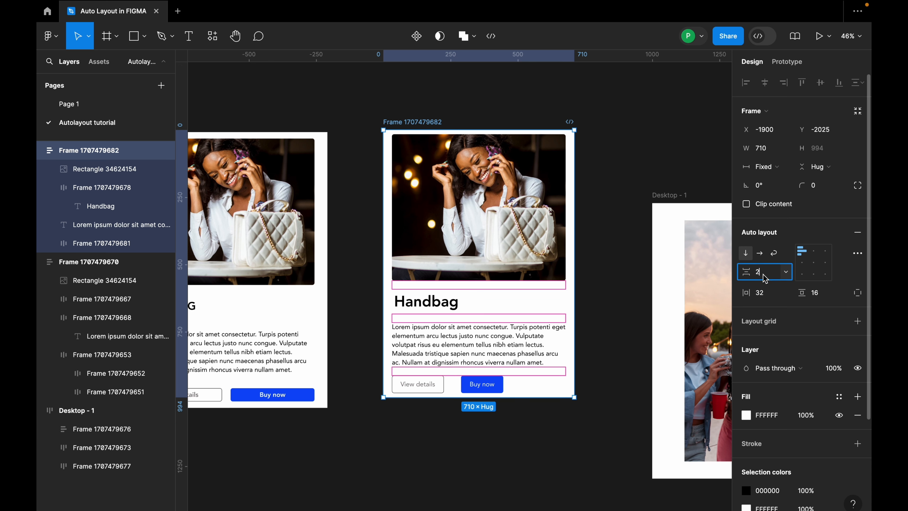
key(Return)
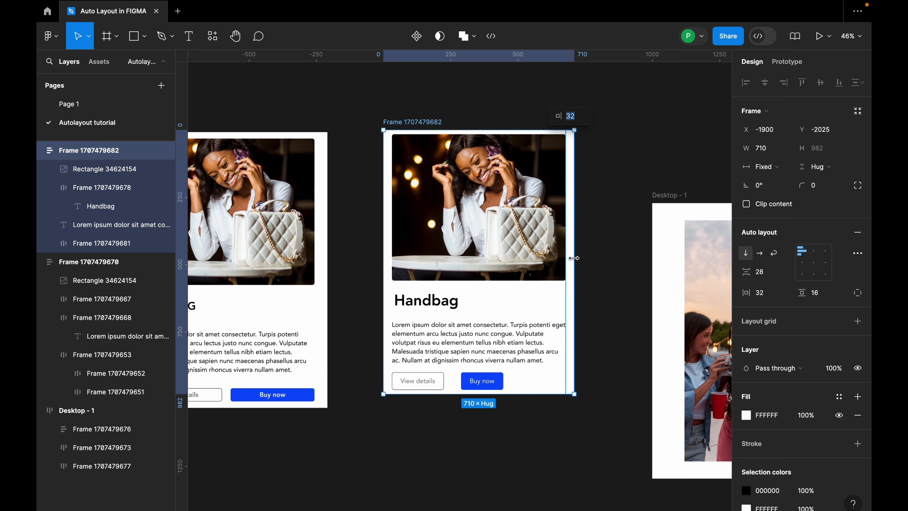
click(608, 304)
mouse_move(577, 299)
mouse_down()
mouse_move(486, 304)
mouse_move(583, 290)
mouse_up()
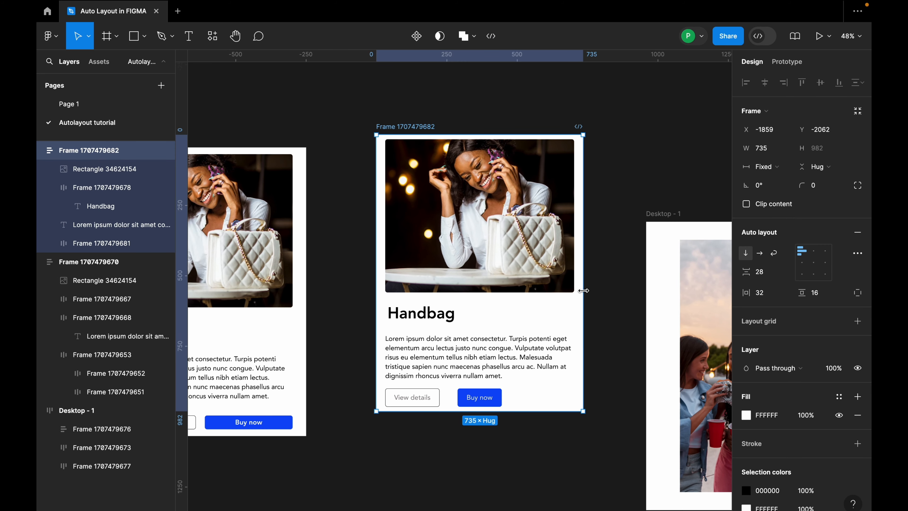
Step: Set the button row frame in the new card to Fill container in both width and height
click(472, 398)
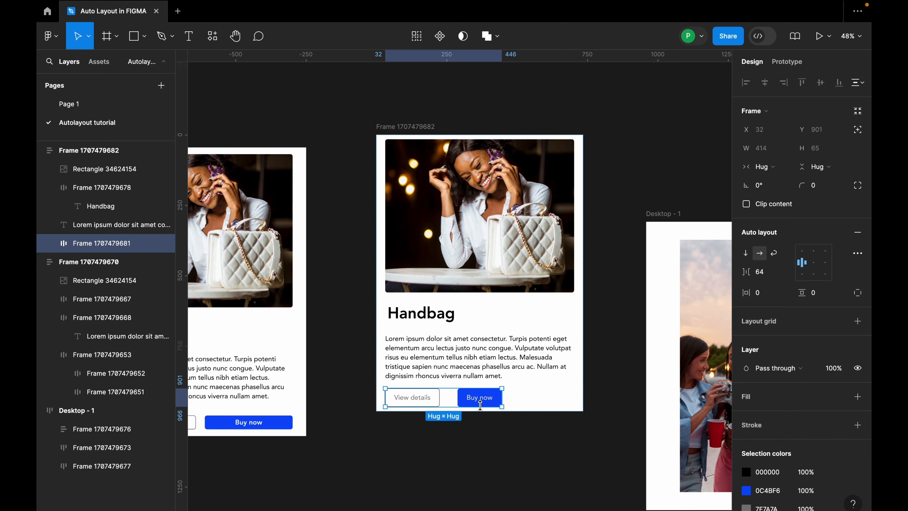
scroll(479, 398, up, 3)
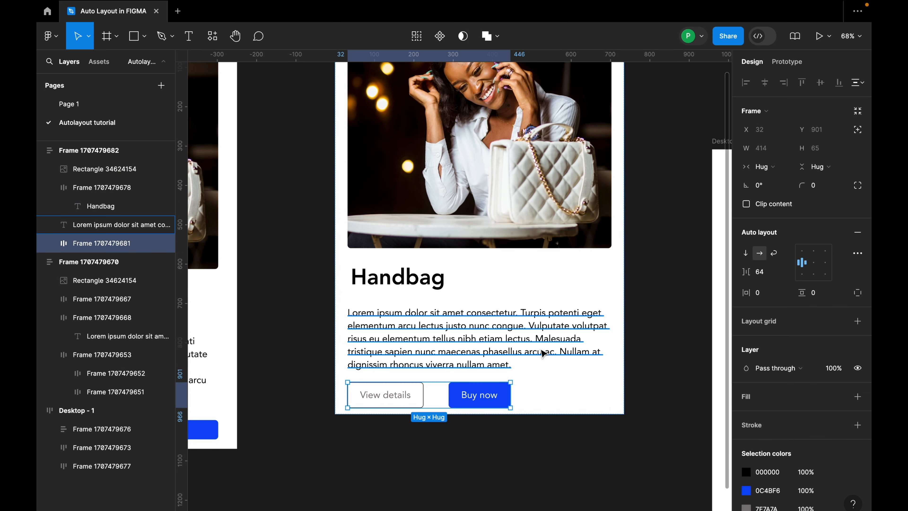
click(770, 171)
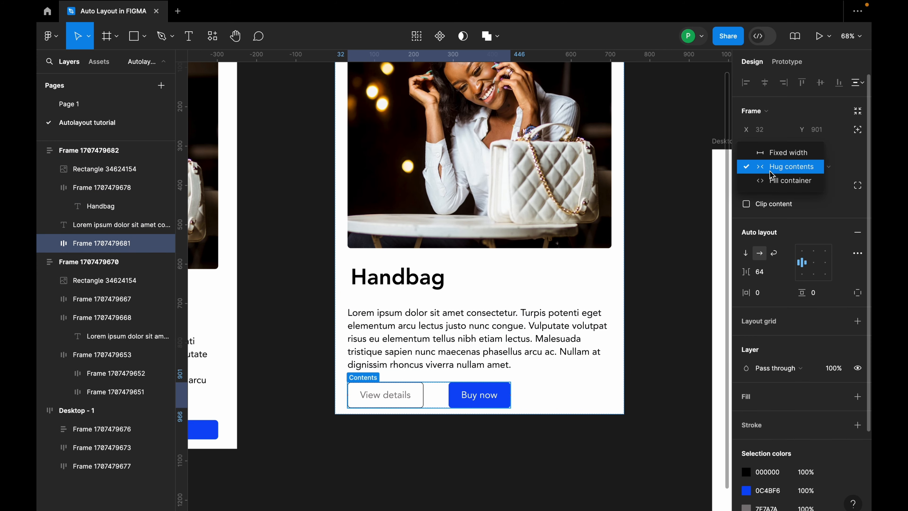
click(777, 180)
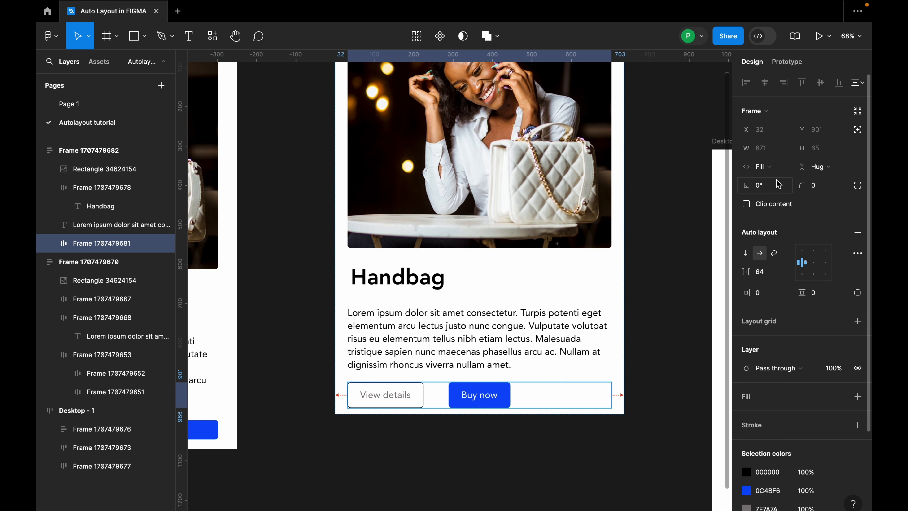
click(814, 167)
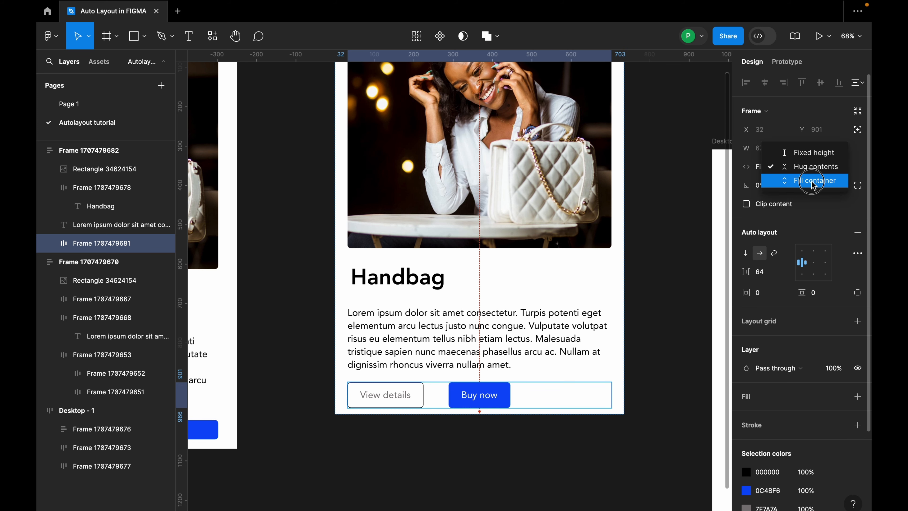
click(816, 181)
Step: Set both the View details and Buy now button frames to Fill container in width and height
click(498, 395)
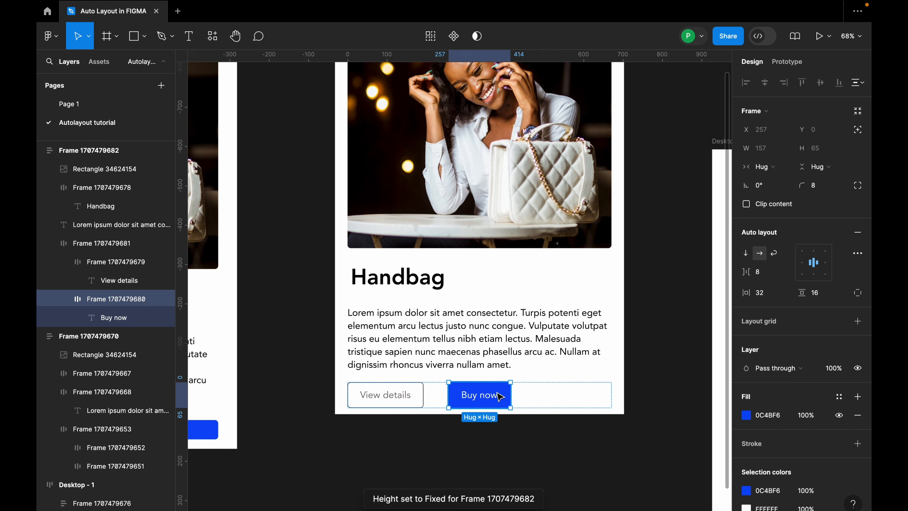
shift+click(393, 401)
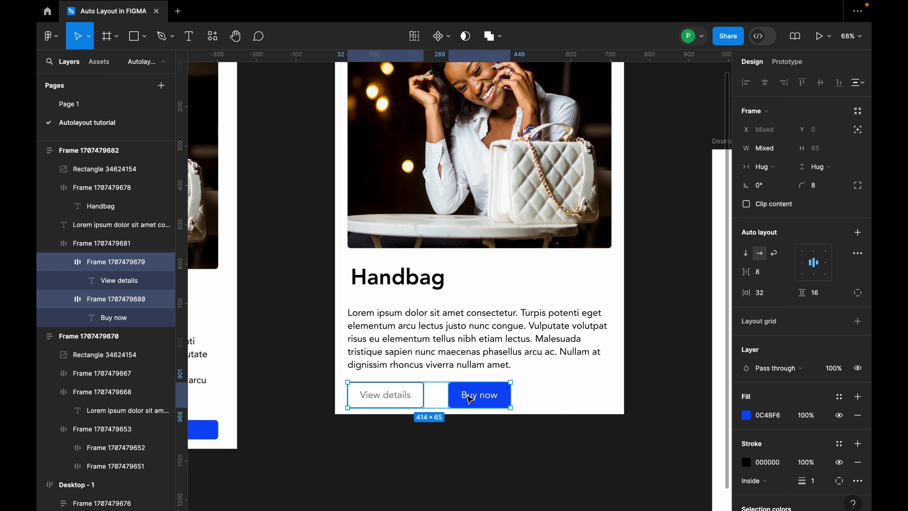
click(768, 167)
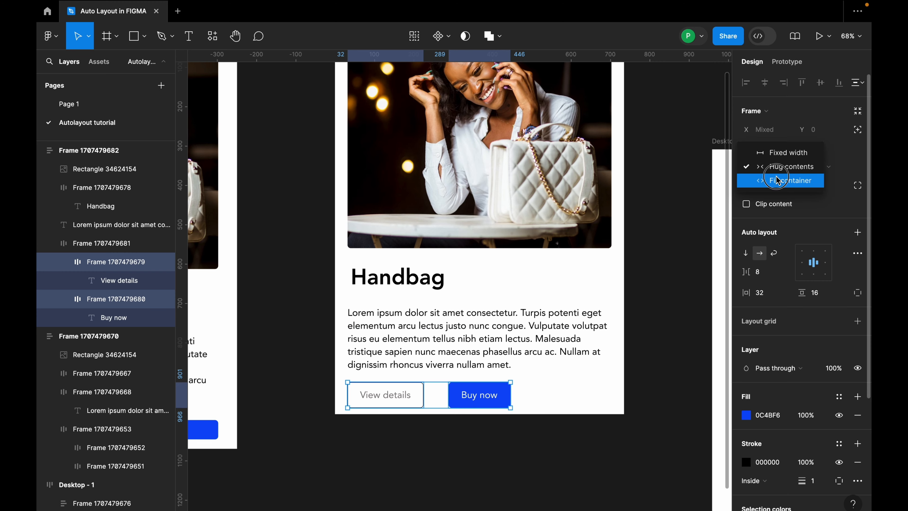
click(788, 178)
click(826, 169)
click(821, 182)
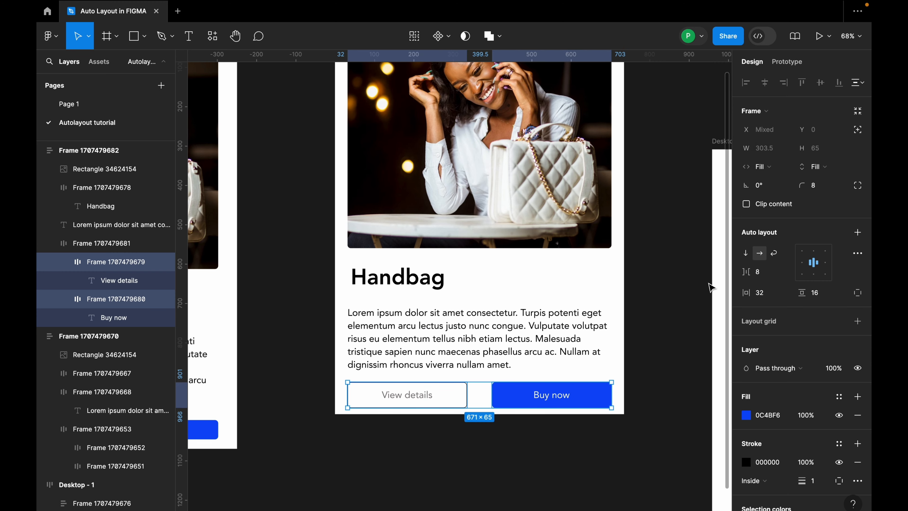
Step: Set the height of the new outer card frame to Hug contents
click(670, 297)
scroll(618, 309, down, 4)
scroll(603, 378, up, 6)
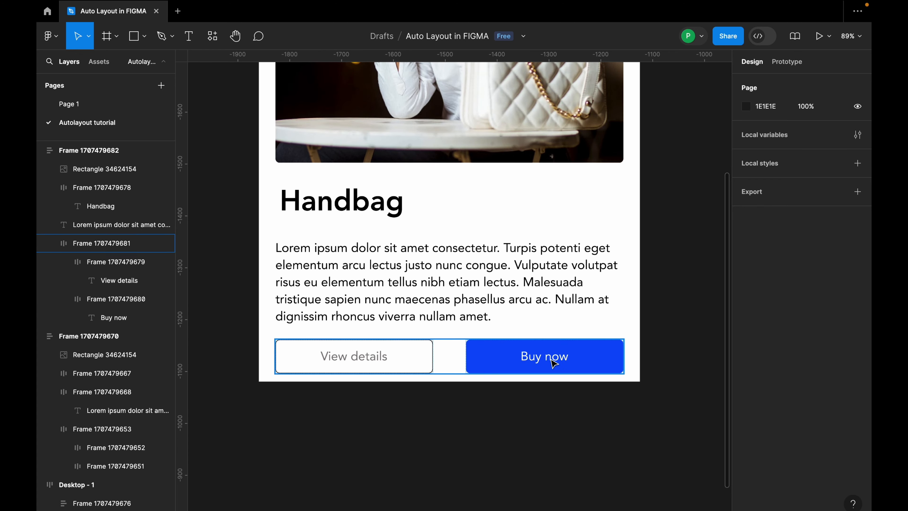
scroll(542, 360, down, 10)
click(493, 244)
key(shift+2)
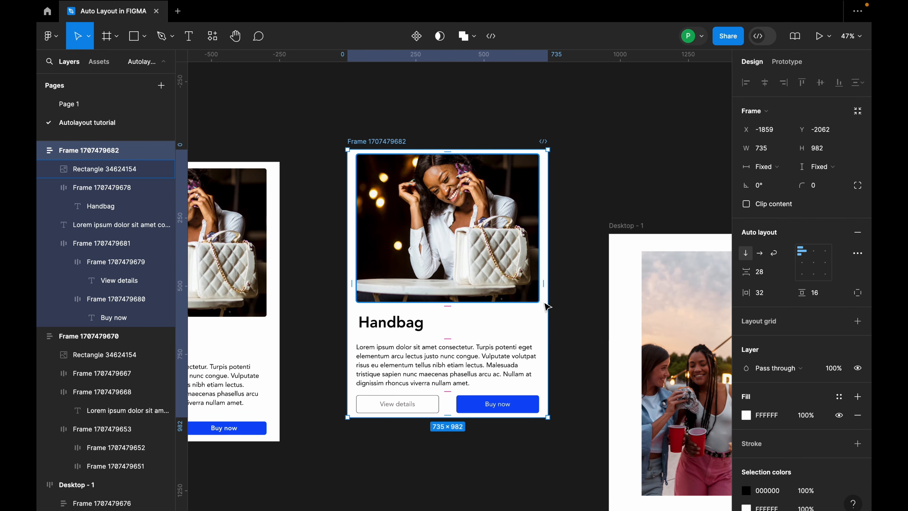
drag(630, 308, 548, 317)
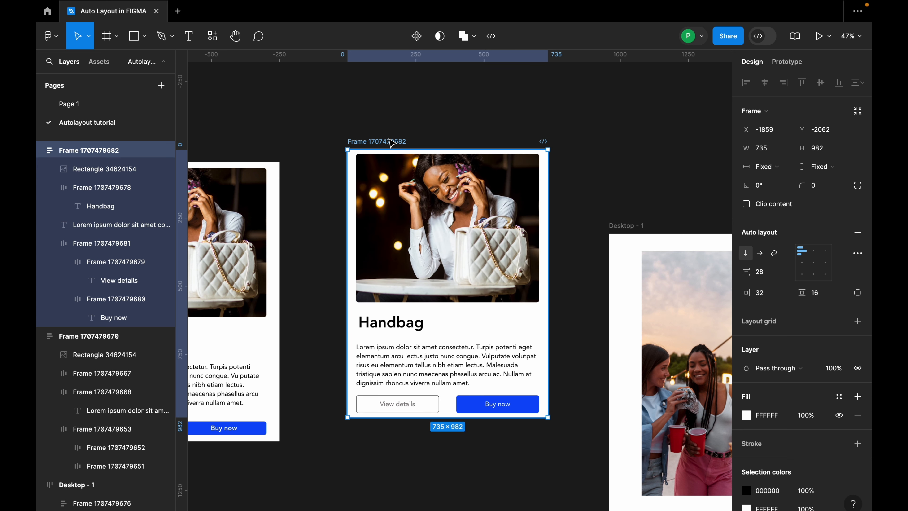
click(821, 166)
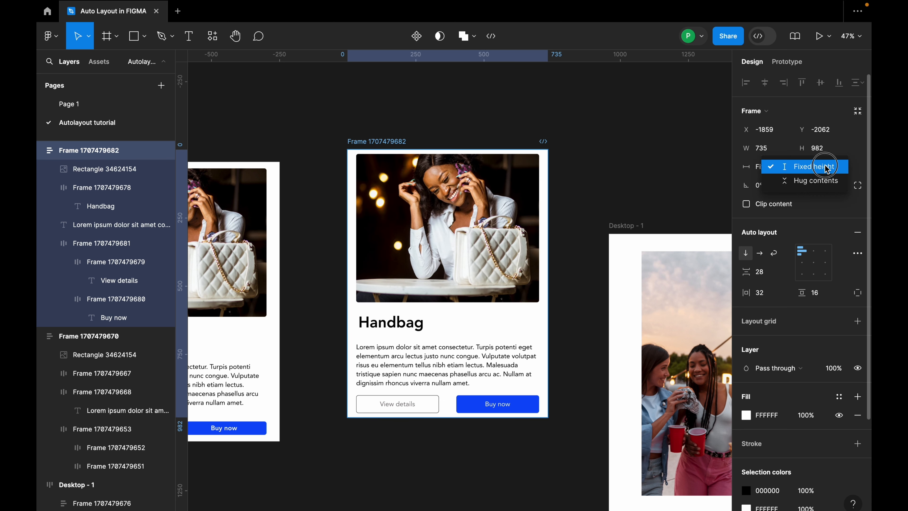
click(819, 180)
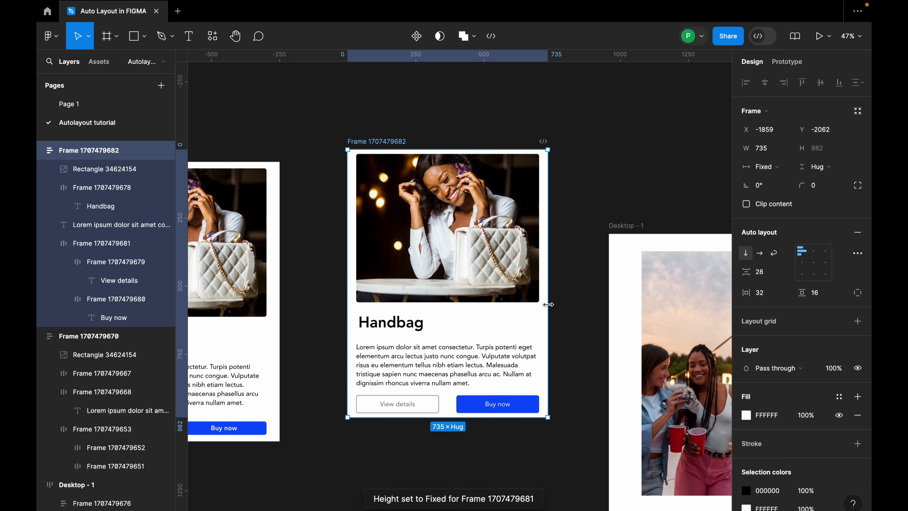
Step: Narrow the new card frame to about 315 wide, inspect how its buttons respond, and undo the resize
drag(548, 304, 433, 315)
scroll(491, 326, down, 3)
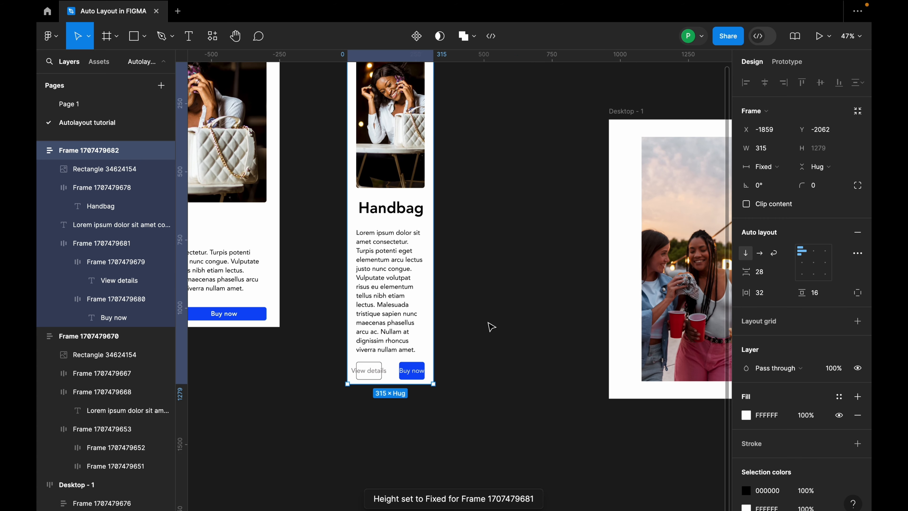
scroll(429, 293, down, 2)
scroll(383, 272, up, 3)
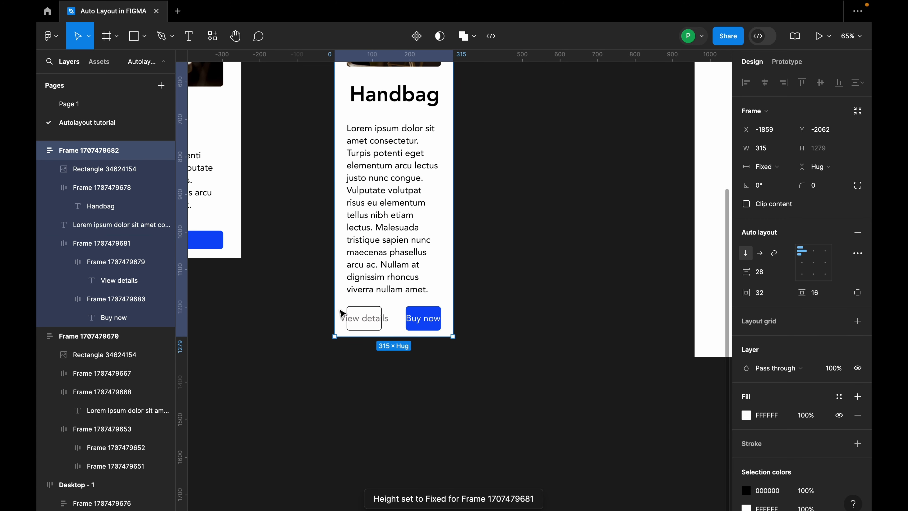
scroll(341, 314, up, 5)
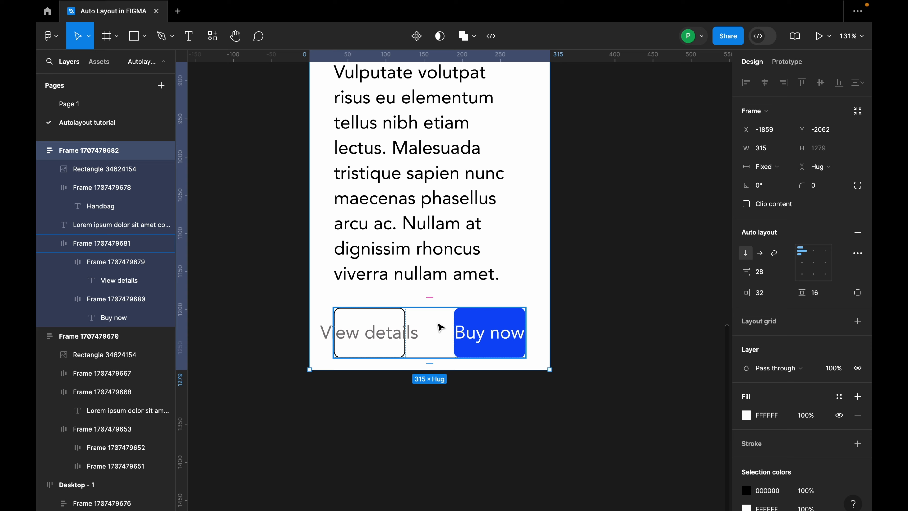
scroll(453, 362, down, 5)
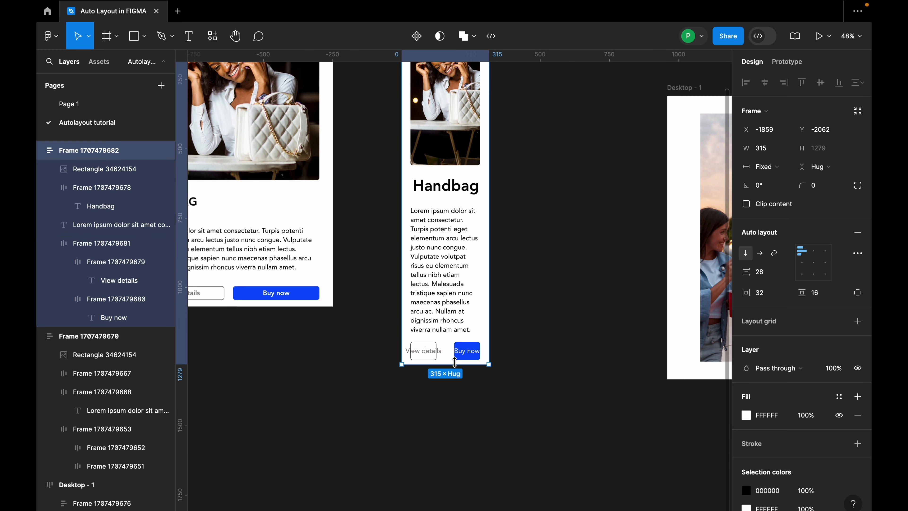
key(super+z)
Step: Set the View details label text to Fill container in both width and height
scroll(574, 240, up, 3)
super+click(392, 290)
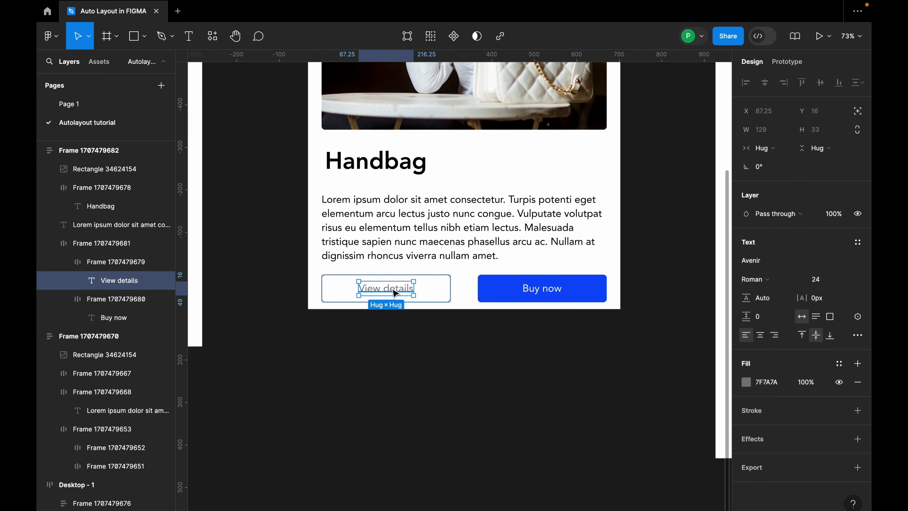
click(782, 149)
click(782, 163)
click(817, 147)
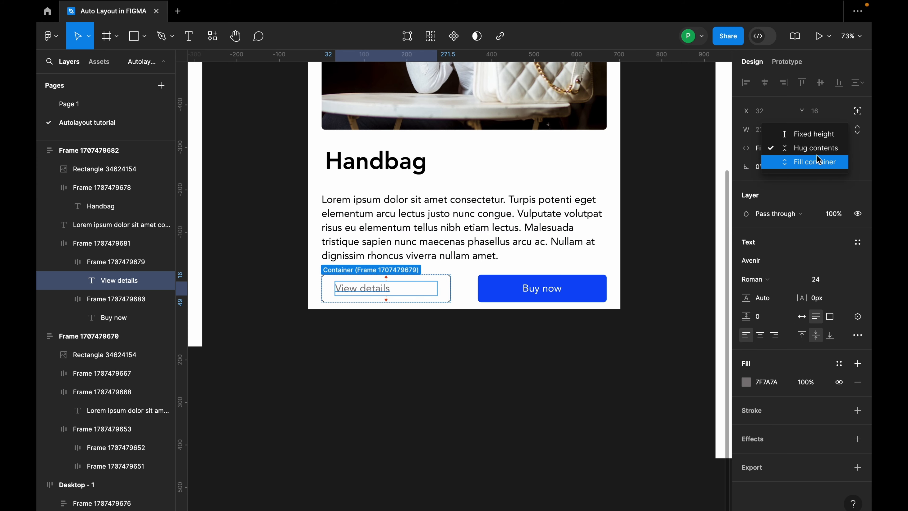
click(821, 162)
Step: Set the Buy now label text to Fill container in both width and height
super+click(549, 294)
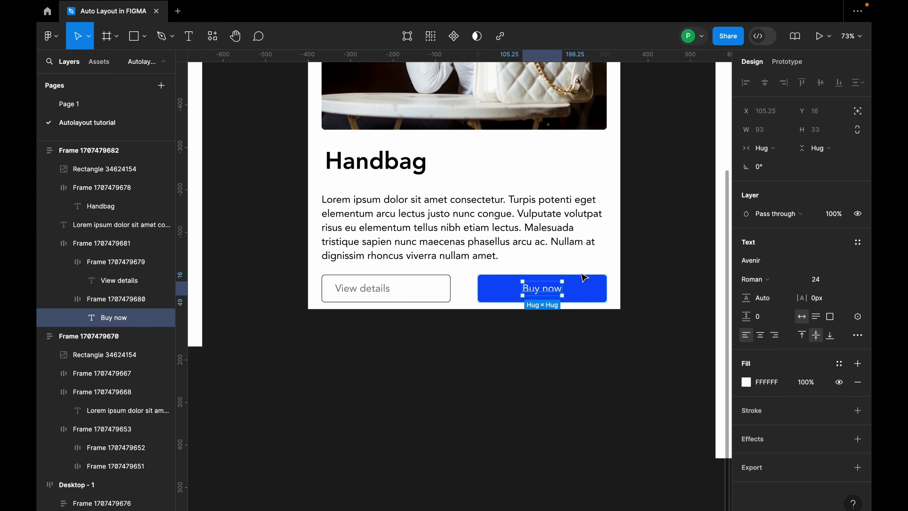
click(768, 150)
click(776, 162)
click(818, 148)
click(818, 163)
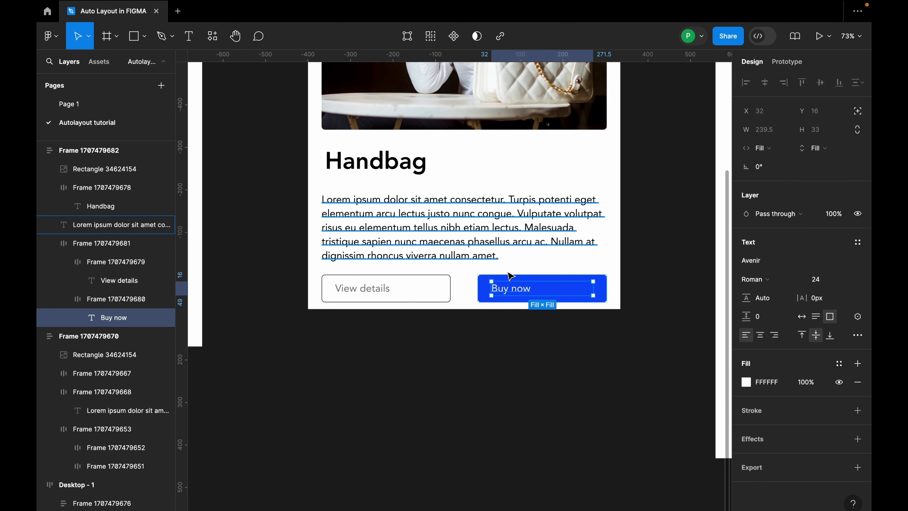
Step: Center-align the Buy now and View details label texts horizontally inside their buttons
scroll(511, 275, down, 3)
click(617, 251)
scroll(613, 254, up, 2)
super+click(518, 337)
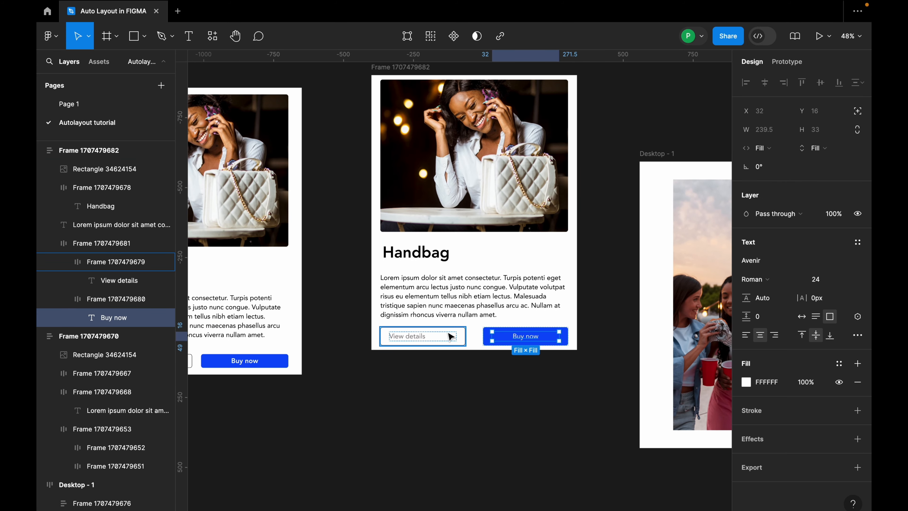
click(439, 338)
click(440, 343)
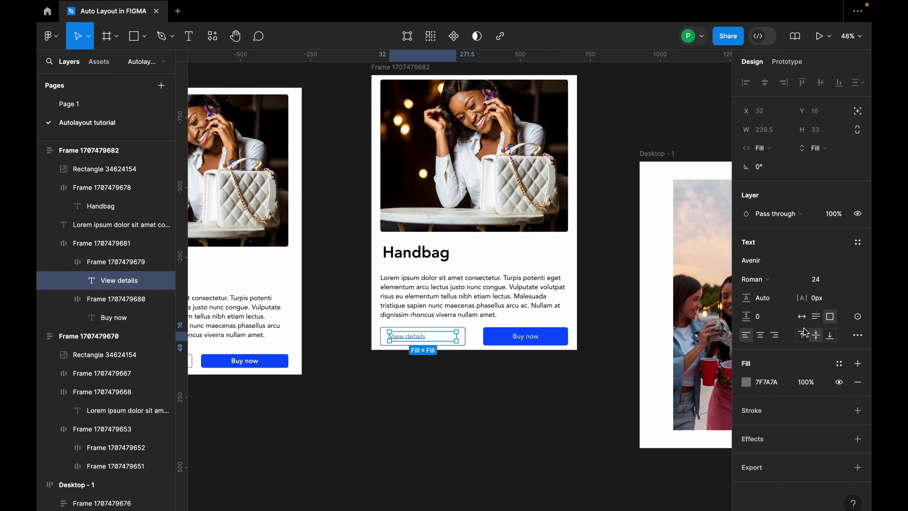
click(761, 335)
Step: Narrow the new card, narrow the original card to about 272 wide for comparison, and undo both resizes
scroll(456, 369, down, 5)
click(487, 312)
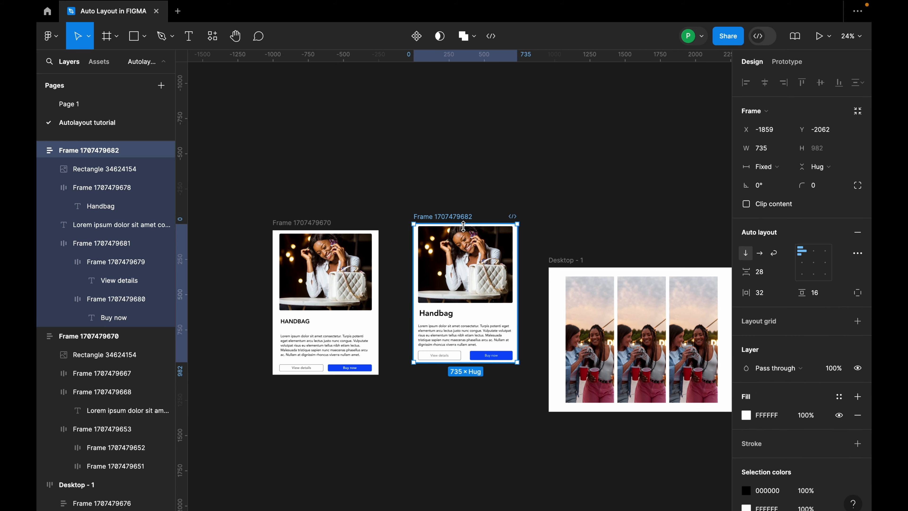
scroll(484, 328, up, 5)
scroll(621, 290, down, 3)
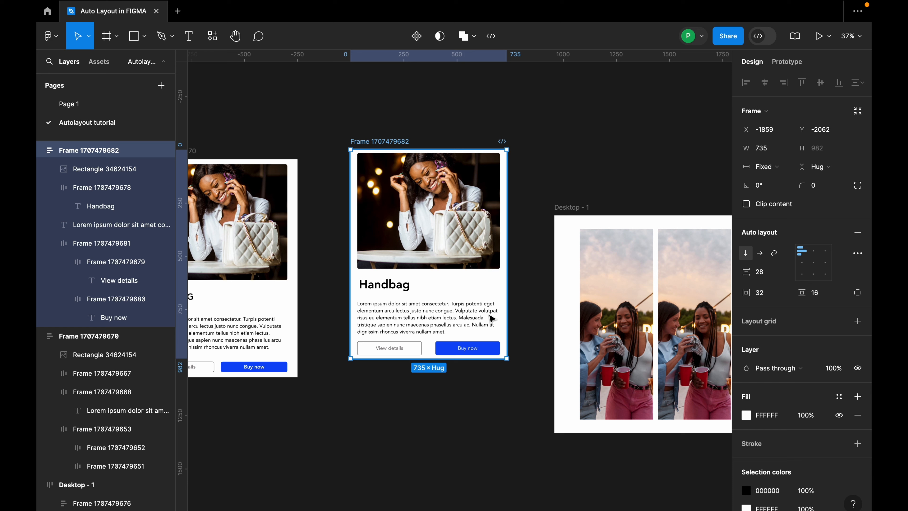
drag(507, 287, 309, 292)
scroll(518, 280, down, 3)
click(371, 292)
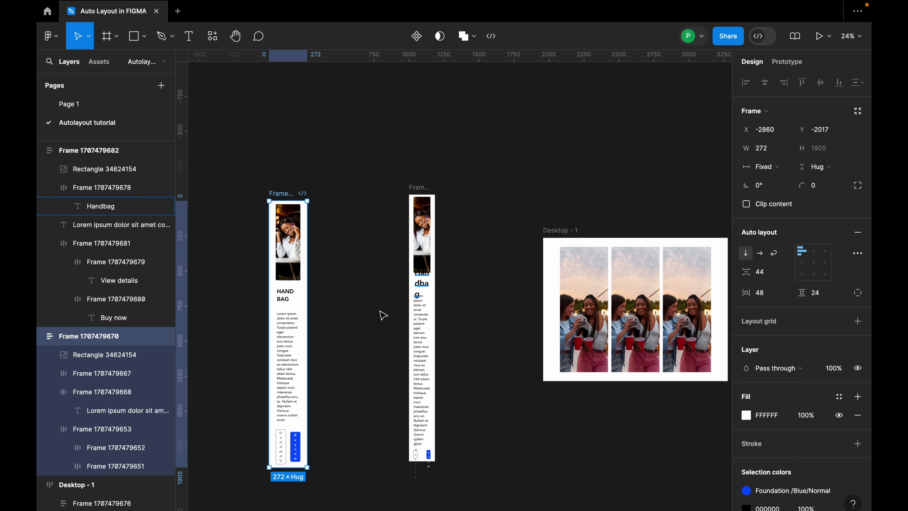
scroll(279, 361, up, 3)
key(ctrl+z)
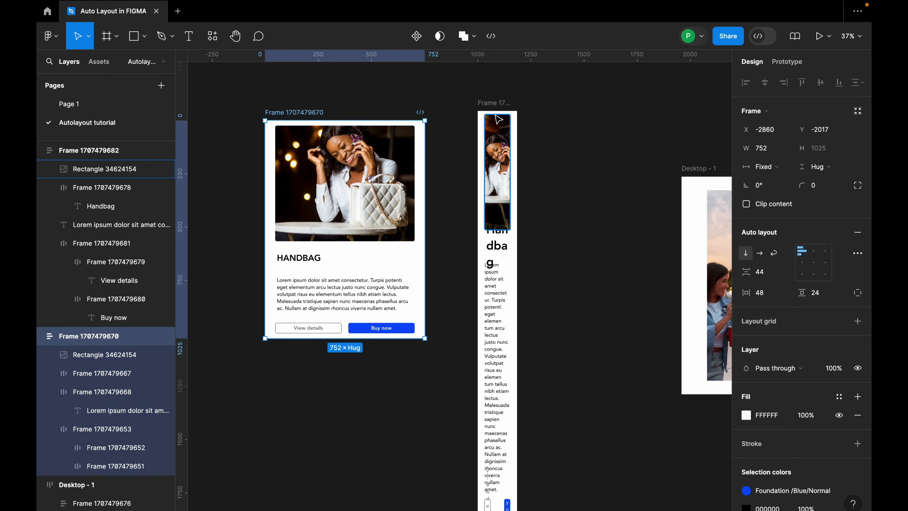
key(ctrl+z)
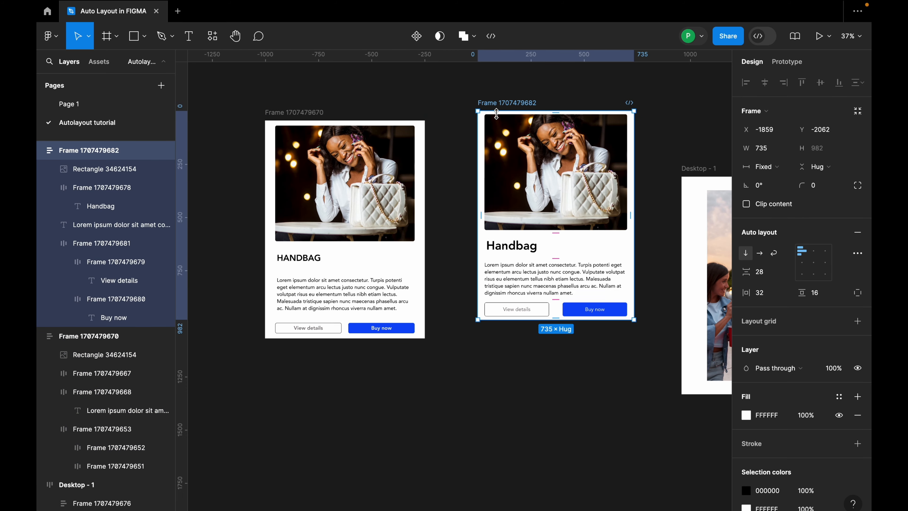
Step: Set the Handbag title frame's height to Hug contents and check the description text's sizing
click(585, 245)
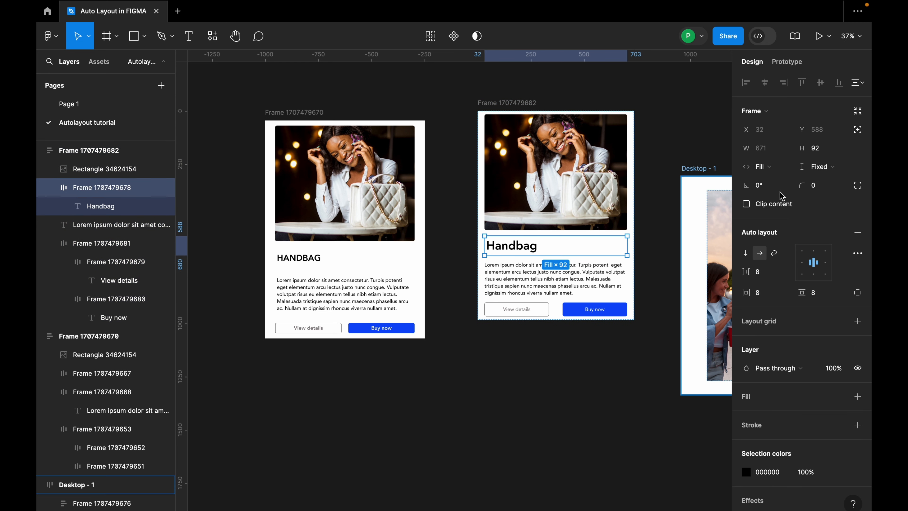
click(820, 166)
click(820, 182)
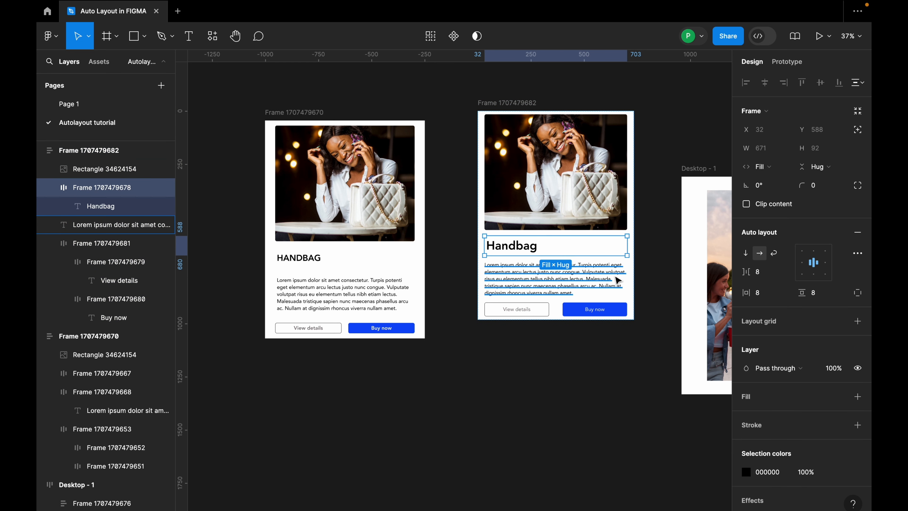
click(614, 278)
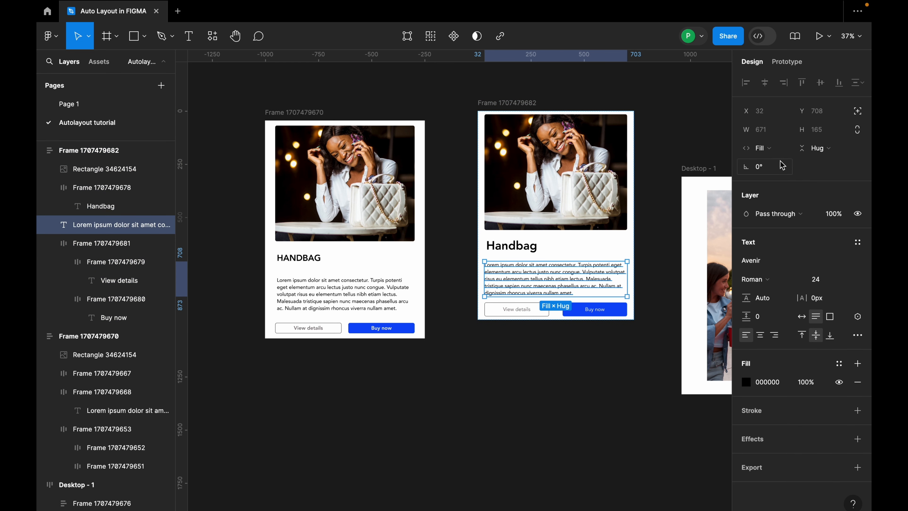
Step: Set the height of the frame containing both buttons to Hug contents
click(612, 309)
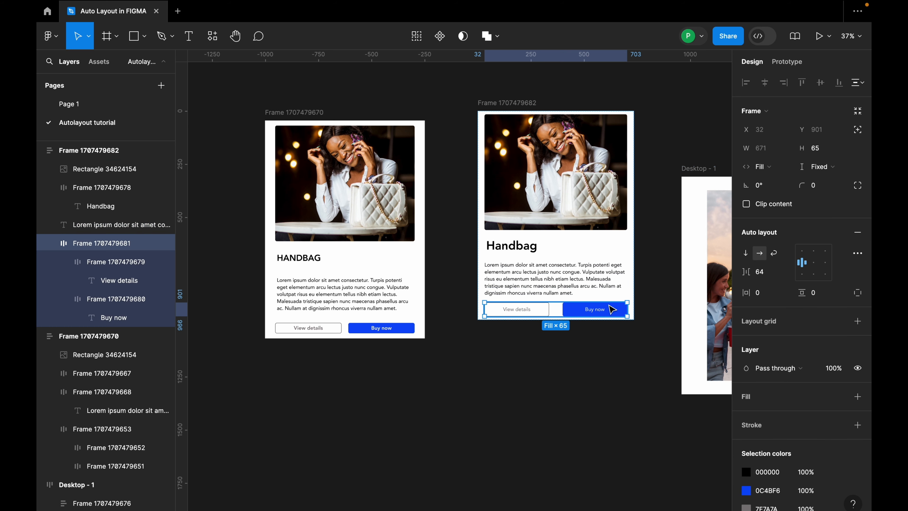
click(816, 166)
click(813, 180)
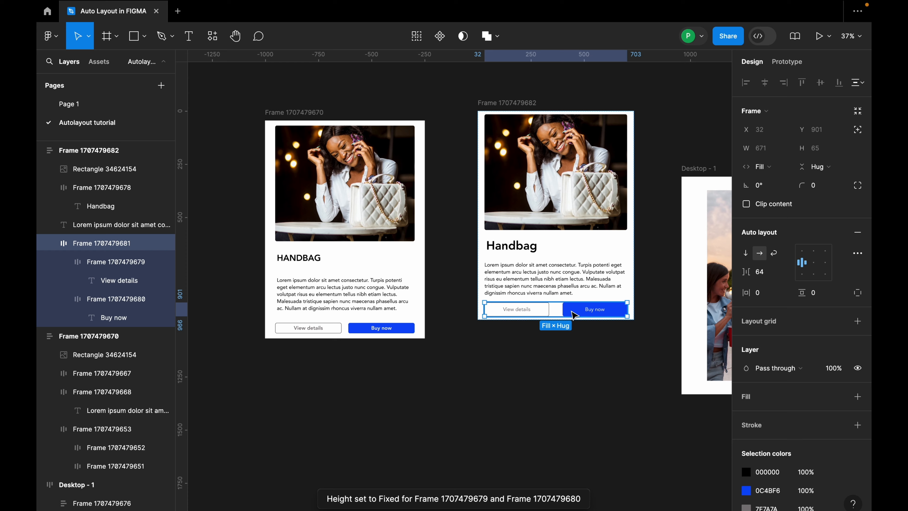
Step: Set the View details and Buy now button frames' heights to Hug contents and check their label texts' sizing
scroll(571, 315, up, 3)
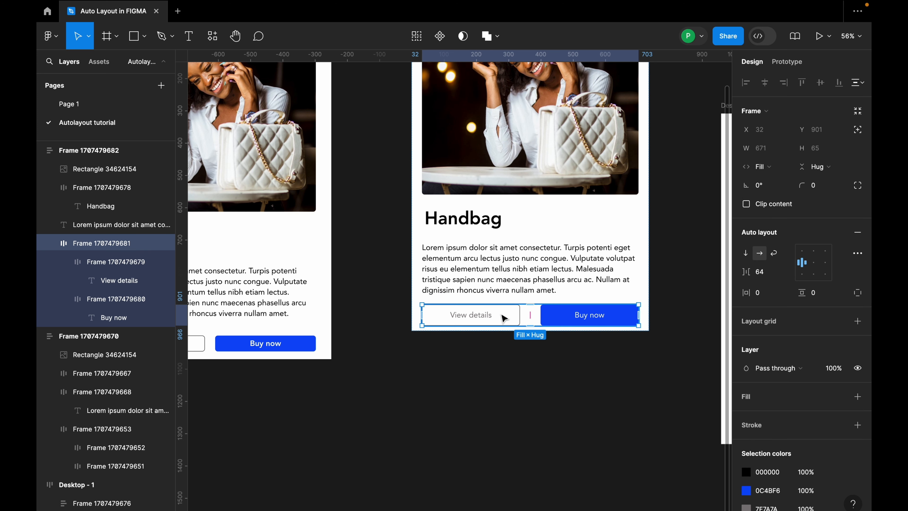
click(504, 316)
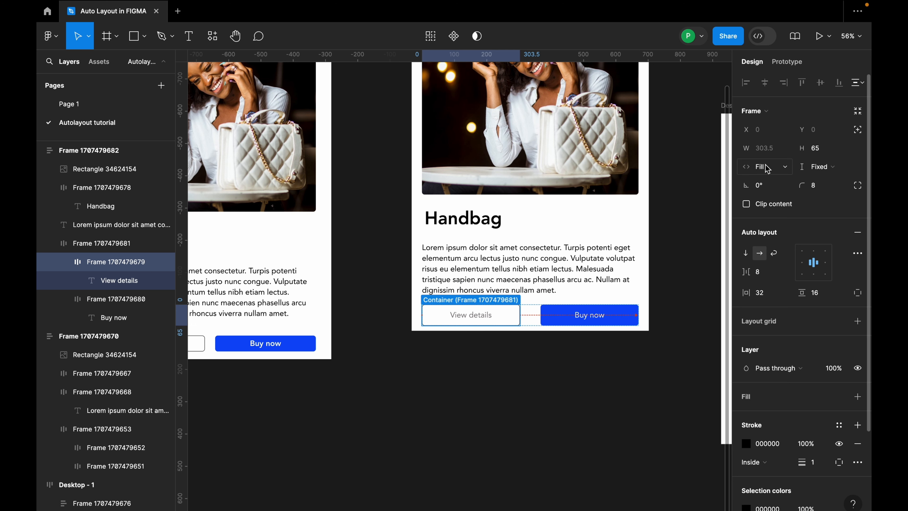
click(807, 167)
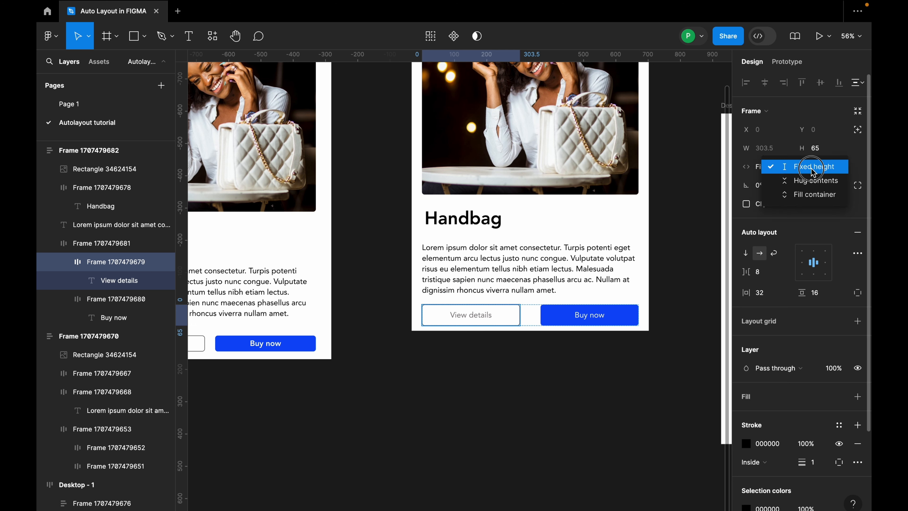
click(810, 181)
click(608, 311)
click(808, 167)
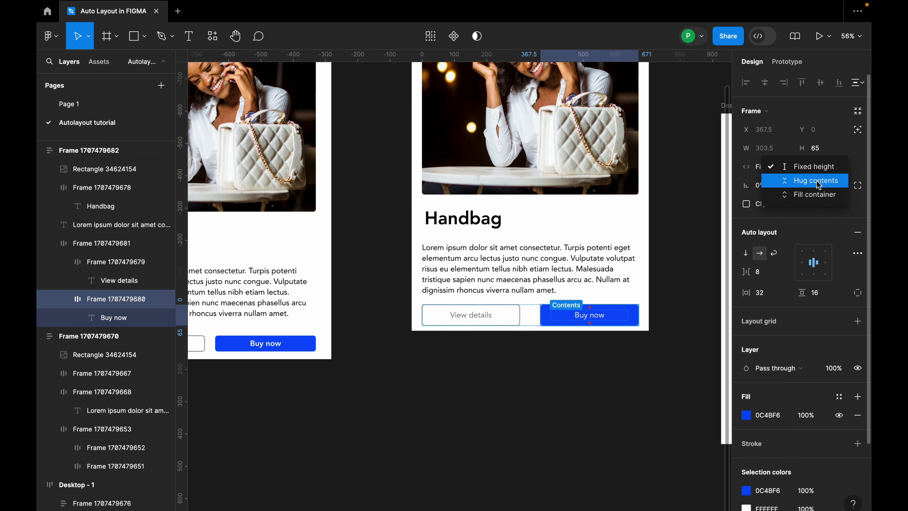
click(818, 181)
click(587, 317)
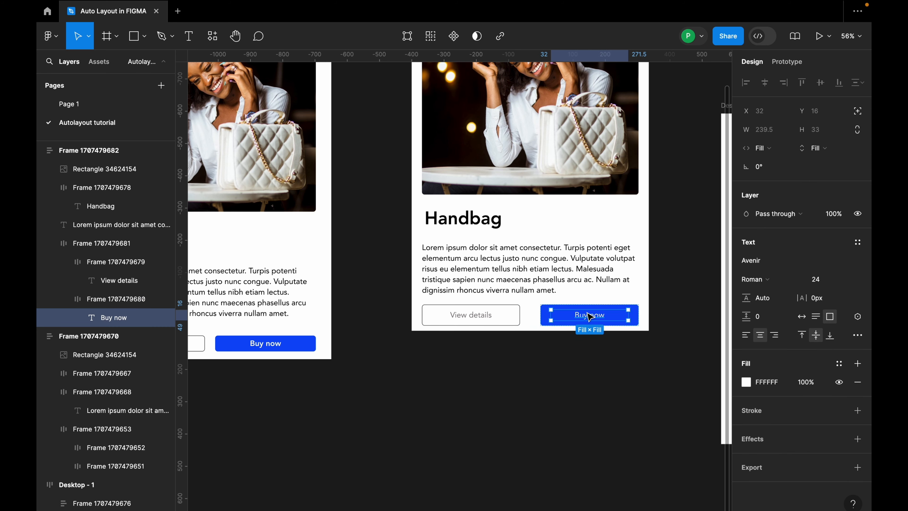
click(490, 318)
double_click(488, 317)
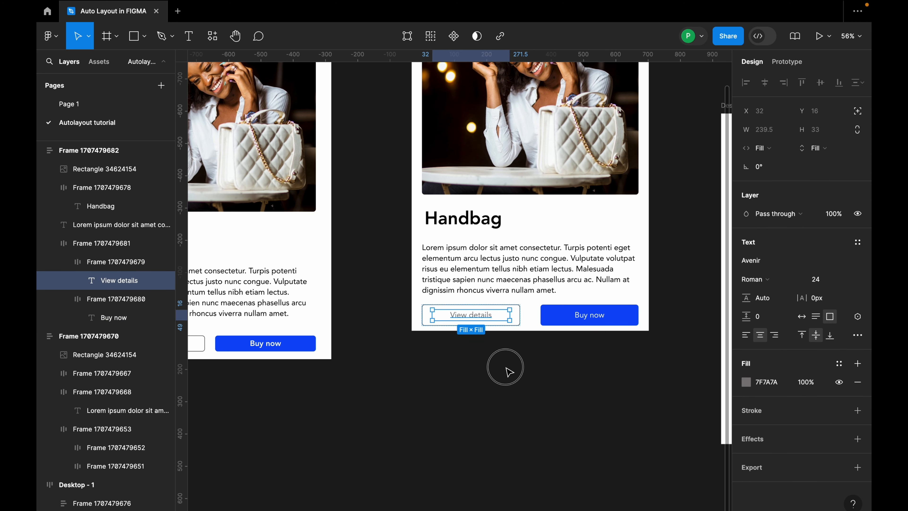
click(507, 371)
Step: Widen the new card frame slightly to test how its contents respond
scroll(461, 354, down, 4)
click(469, 125)
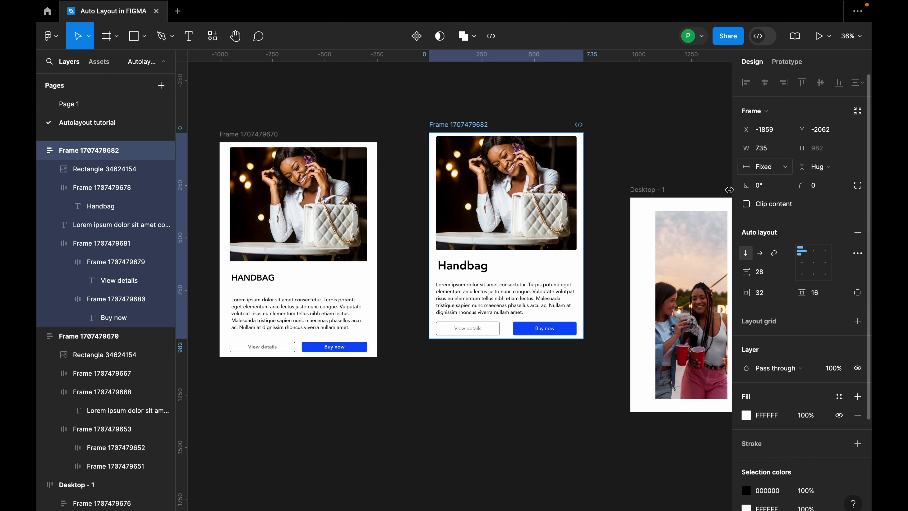
mouse_move(583, 227)
mouse_down()
mouse_move(458, 230)
mouse_move(554, 222)
mouse_move(489, 219)
mouse_move(465, 228)
mouse_move(512, 219)
mouse_move(589, 226)
mouse_up()
Step: Widen the Desktop - 1 frame to its 1440 maximum and inspect its width limit options
scroll(580, 285, down, 6)
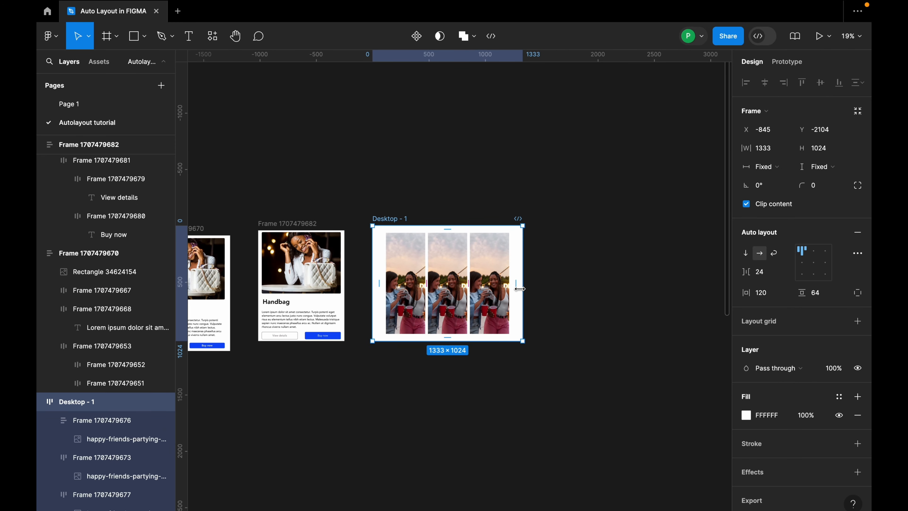
drag(517, 290, 563, 307)
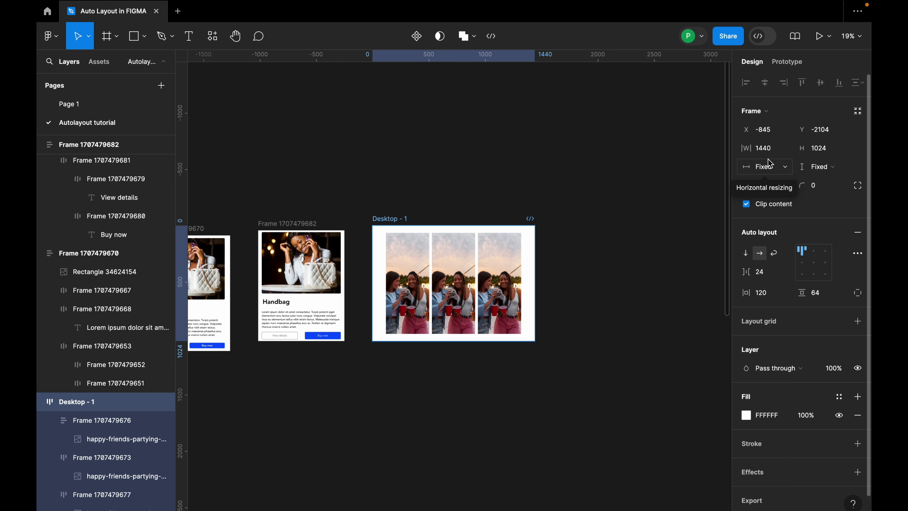
click(785, 149)
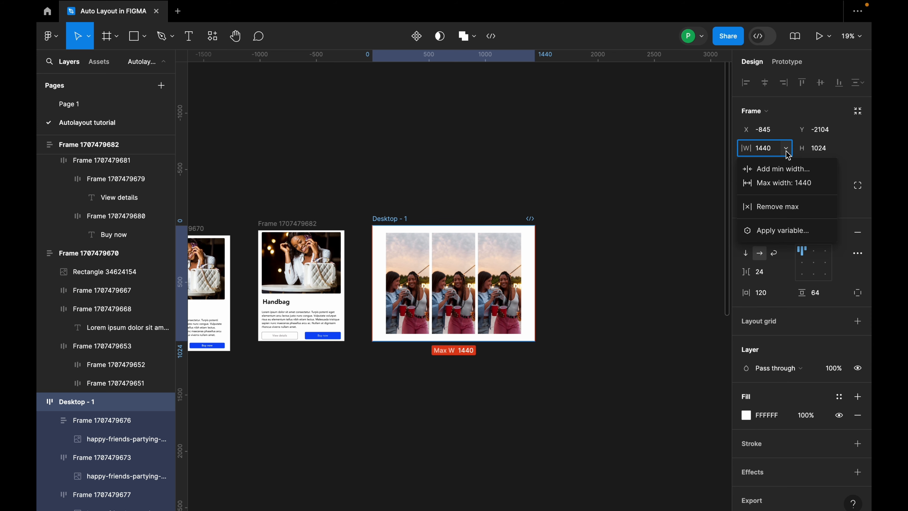
click(615, 238)
click(615, 238)
Step: Create a 1440 × 1024 desktop frame, align it beside Desktop - 1, and give it a horizontal auto layout
scroll(615, 237, right, 4)
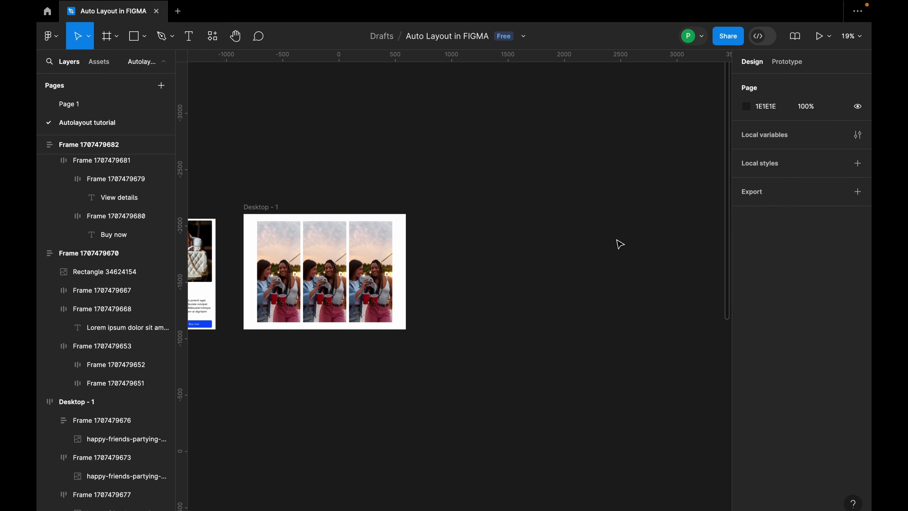
key(f)
click(758, 214)
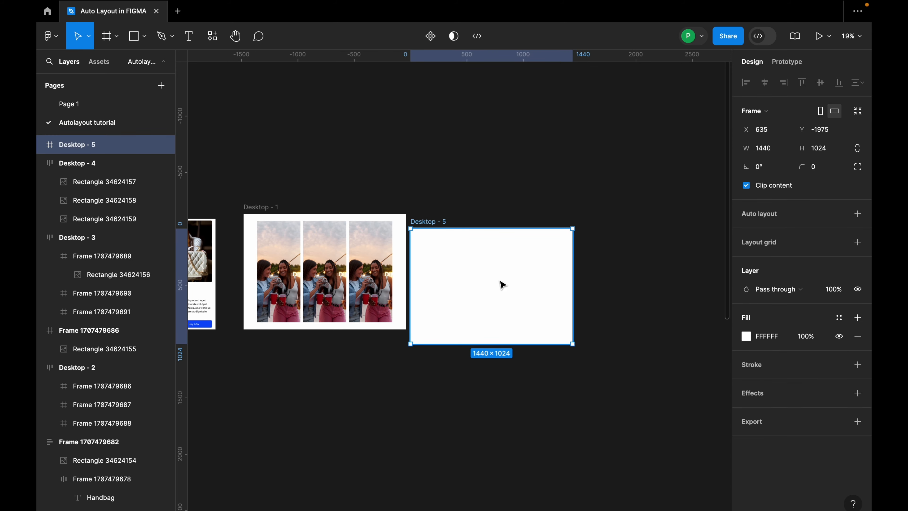
drag(521, 269, 521, 270)
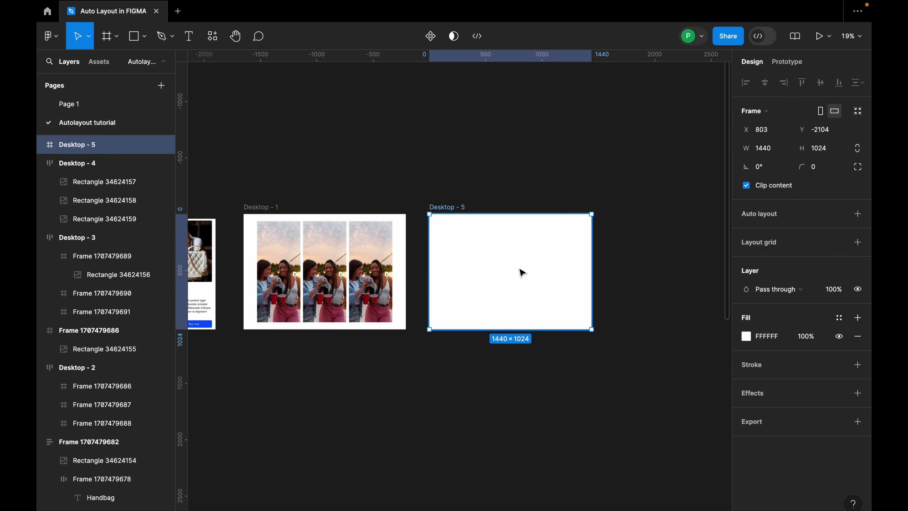
click(855, 214)
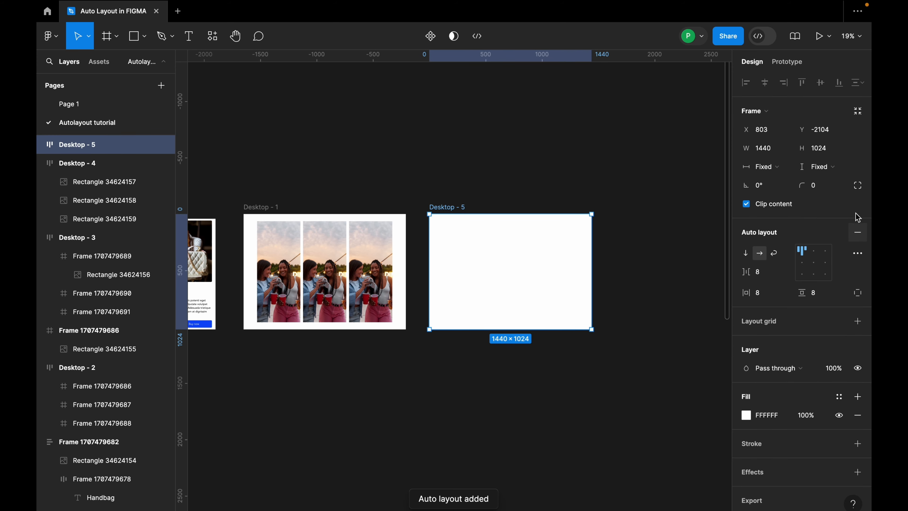
click(759, 253)
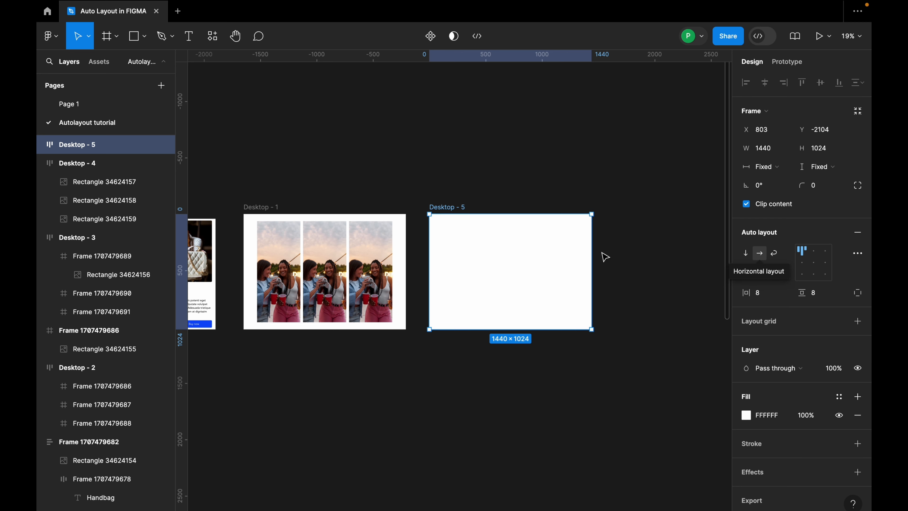
Step: Draw a rectangle about 835 × 927 on the empty canvas below the new desktop frame
scroll(521, 304, down, 1)
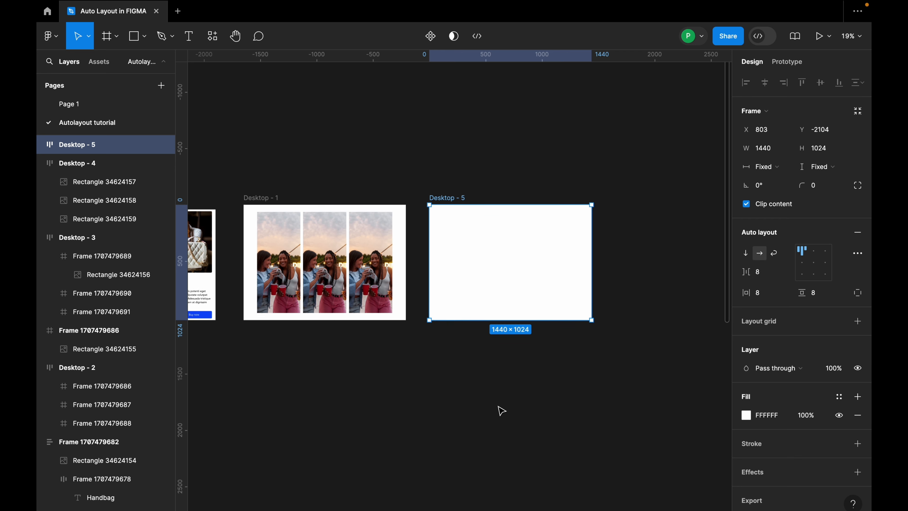
key(r)
mouse_move(435, 350)
mouse_down()
mouse_move(478, 459)
mouse_move(511, 465)
mouse_move(531, 456)
mouse_up()
mouse_move(482, 380)
mouse_down()
mouse_move(476, 373)
mouse_move(490, 374)
mouse_up()
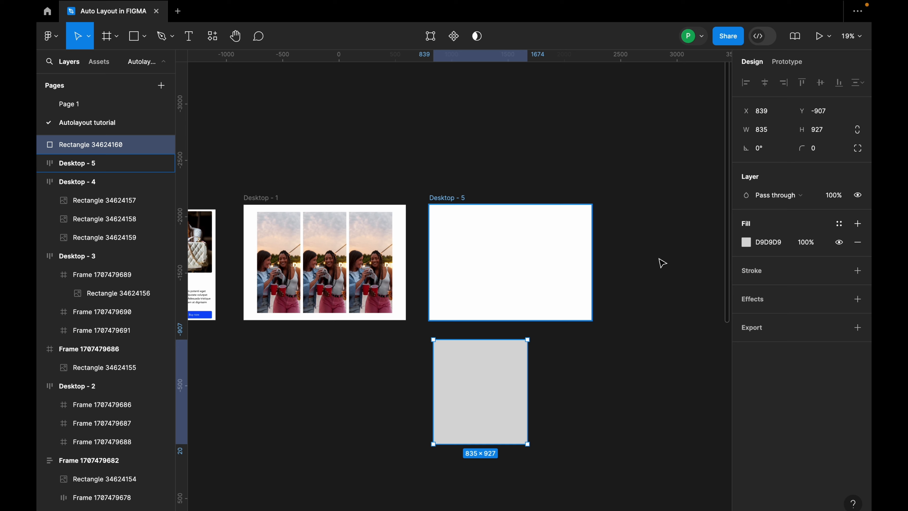
Step: Fill the rectangle with the ChatGPT presentation slides image and move it into the new desktop frame
click(745, 243)
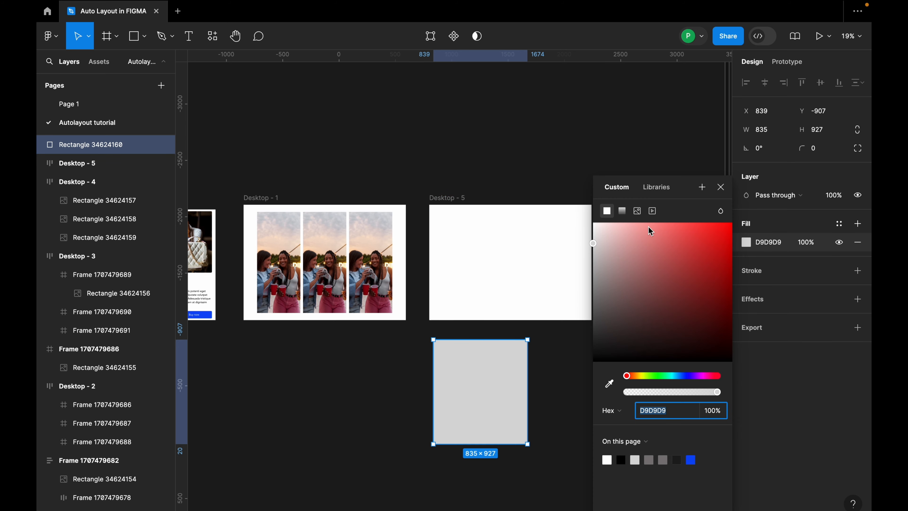
click(622, 211)
click(636, 211)
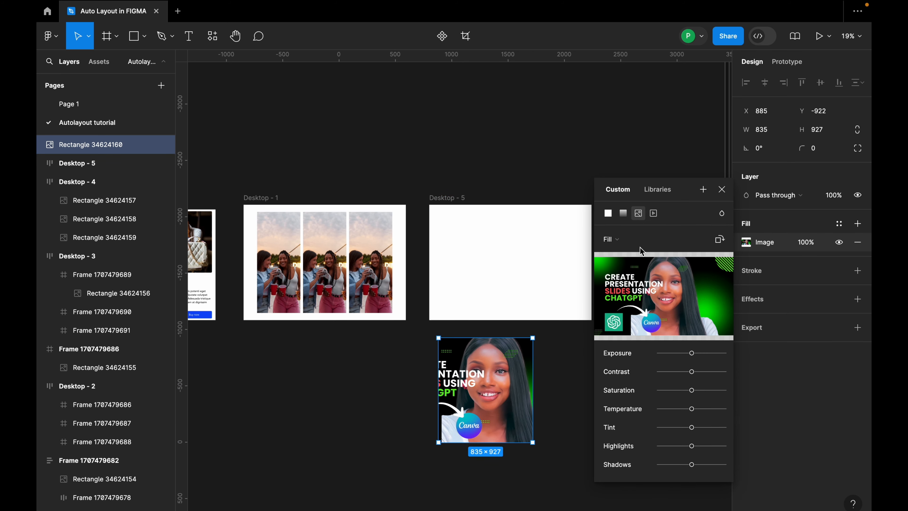
click(719, 190)
drag(492, 378, 502, 274)
Step: Set the new desktop frame's horizontal padding to 120 and vertical padding to 60
click(461, 203)
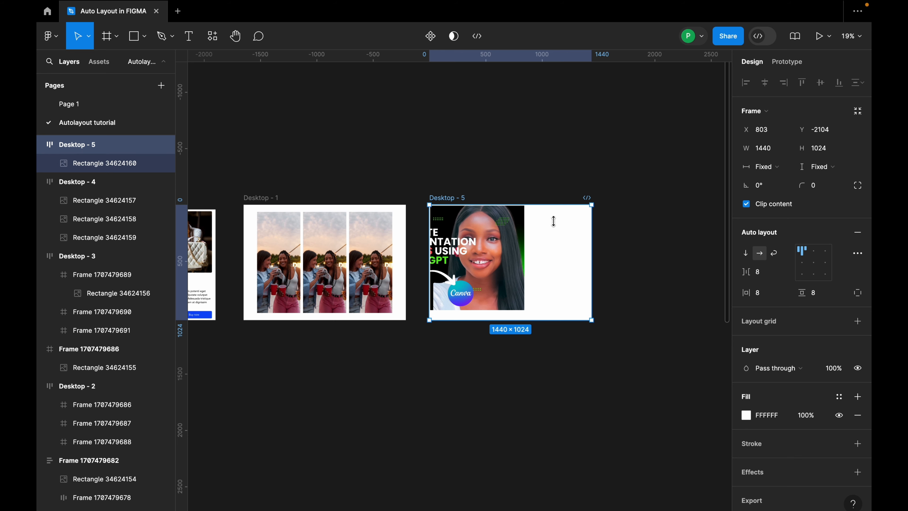
click(760, 294)
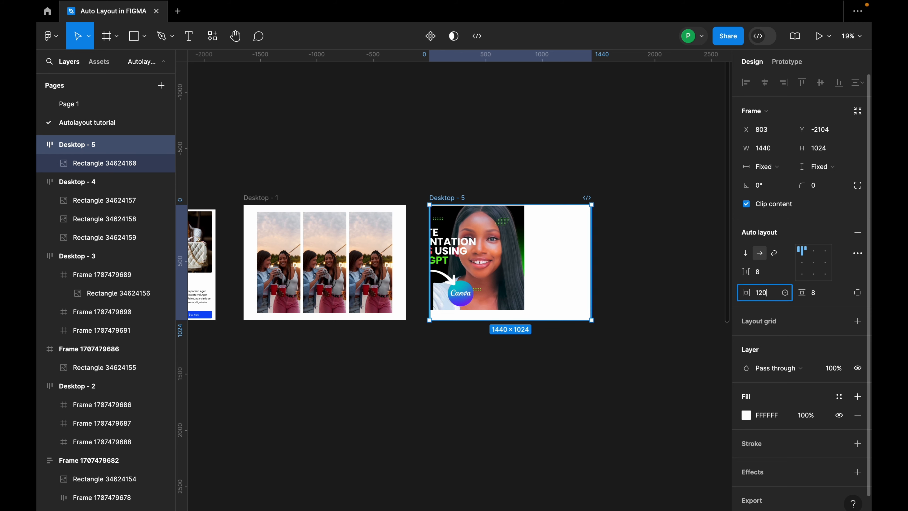
key(Return)
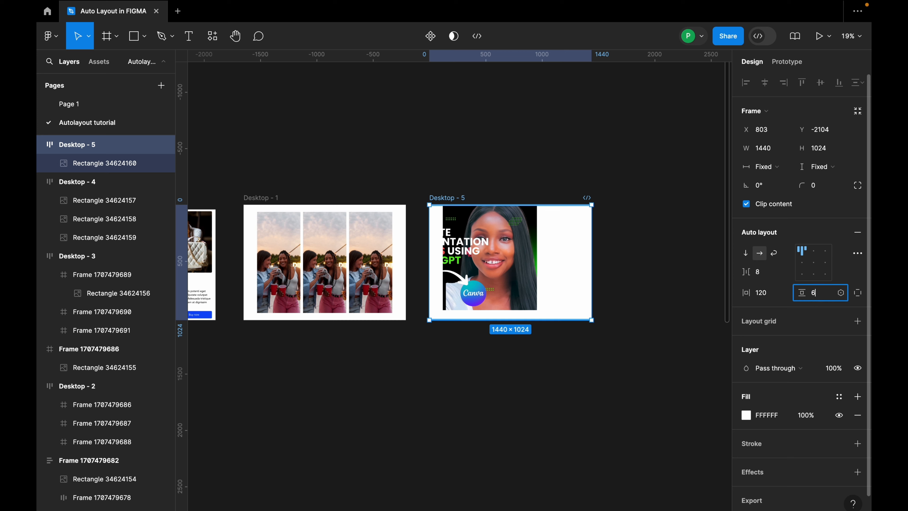
key(Return)
Step: Duplicate the image rectangle twice inside the new desktop frame
click(500, 252)
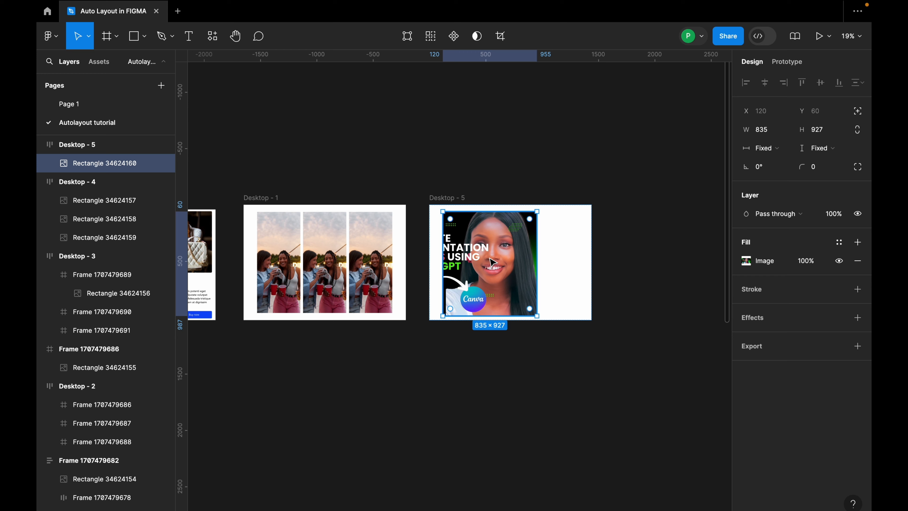
key(ctrl+d)
key(ctrl+d)
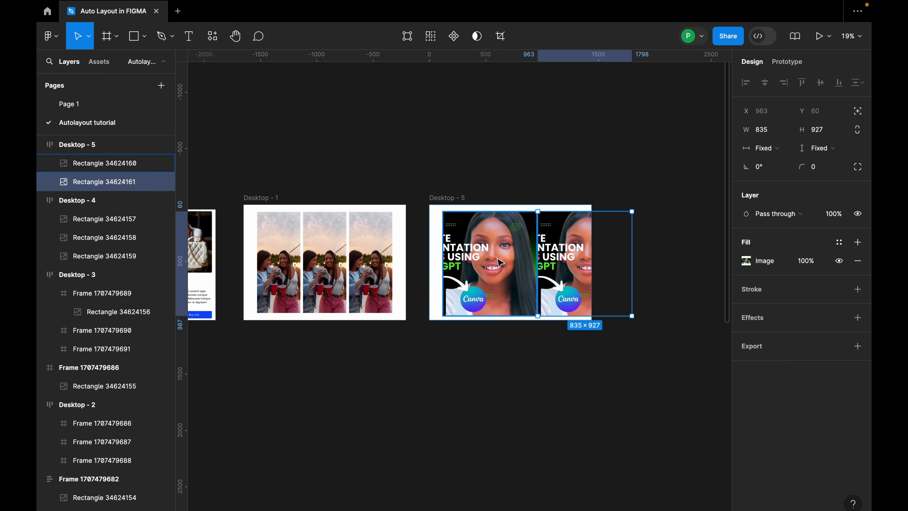
key(Escape)
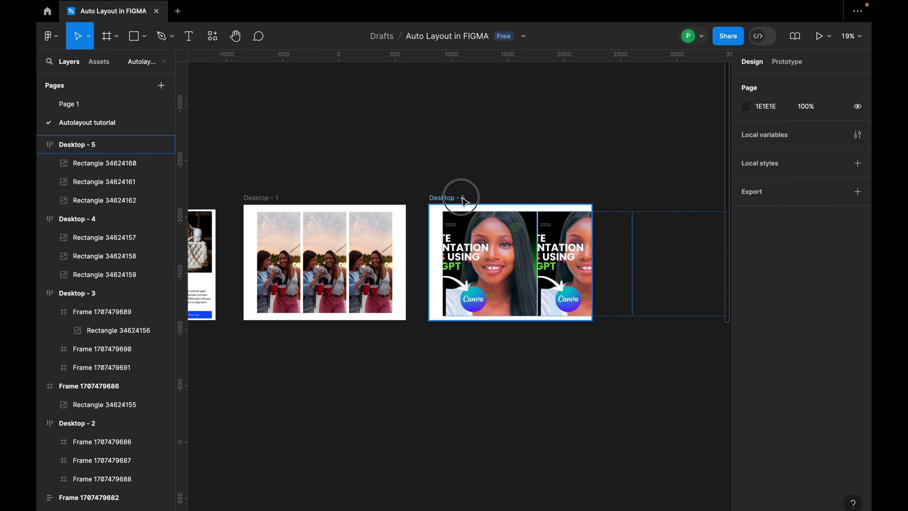
Step: Try widening the Desktop - 5 frame to about 1603, and undo the resize
click(454, 197)
drag(588, 240, 531, 282)
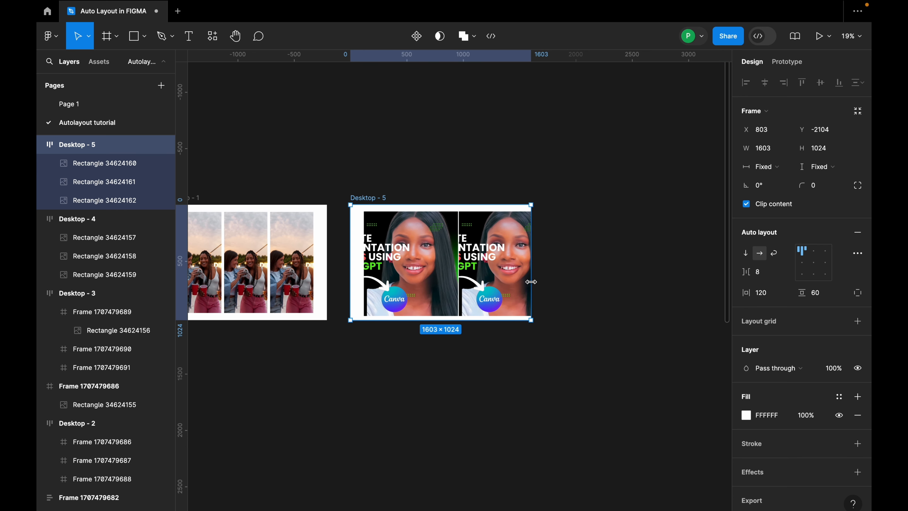
key(super+z)
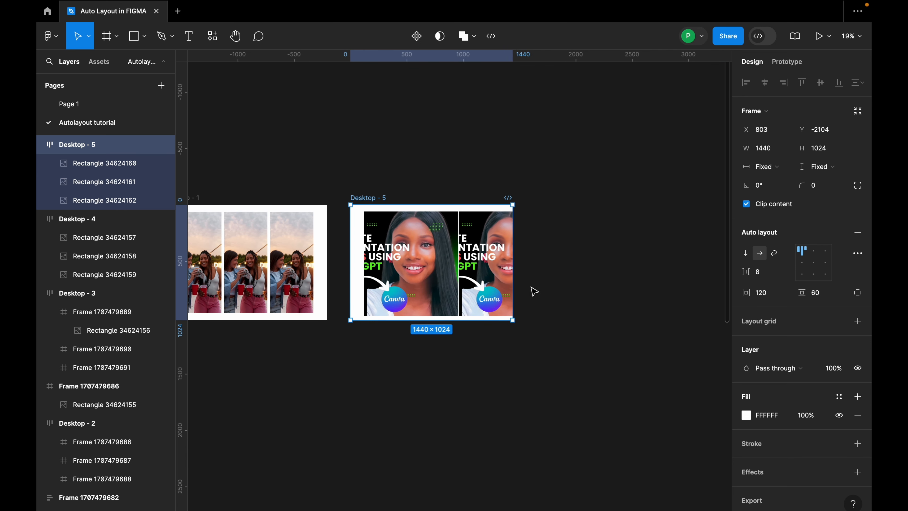
Step: Set the width of all three image rectangles inside Desktop - 5 to Fill container
double_click(397, 250)
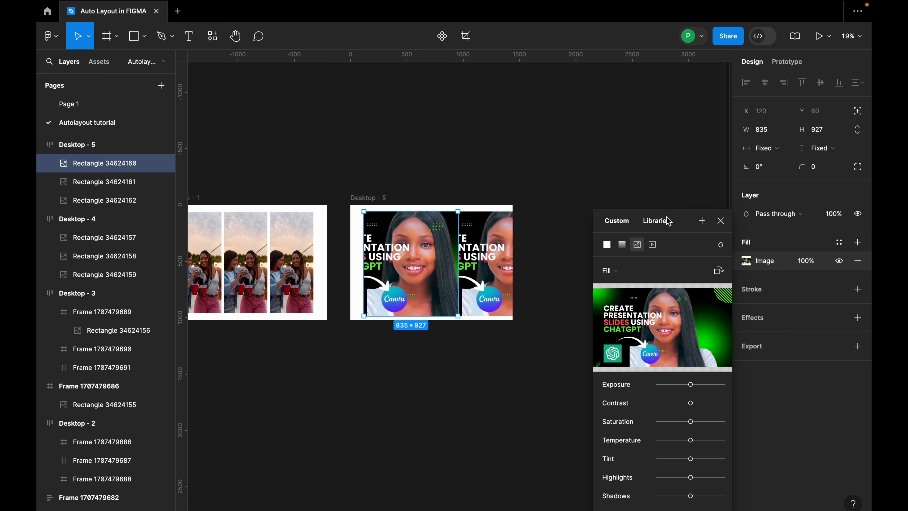
click(720, 221)
click(765, 148)
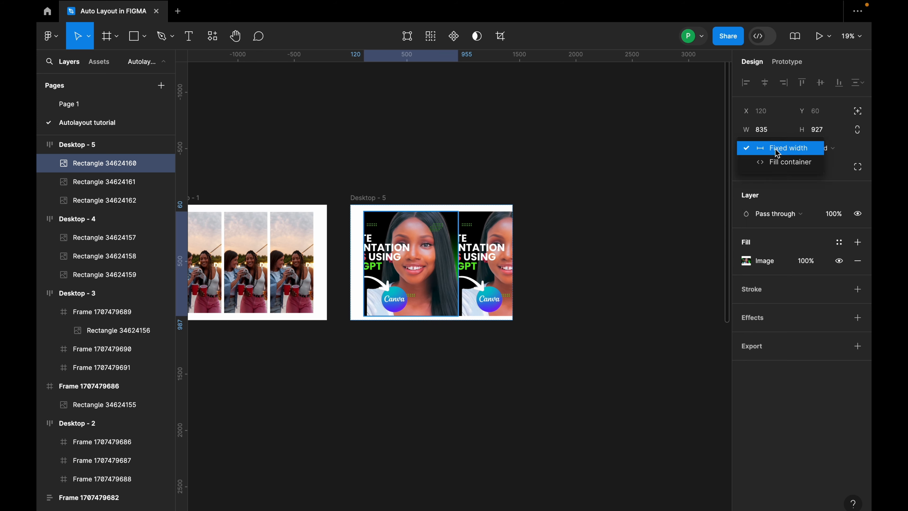
click(778, 162)
click(487, 247)
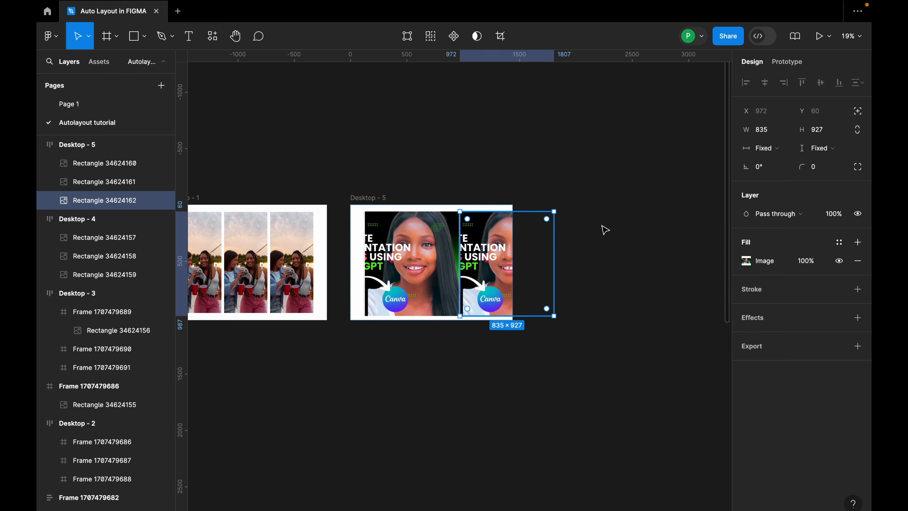
click(763, 150)
click(768, 164)
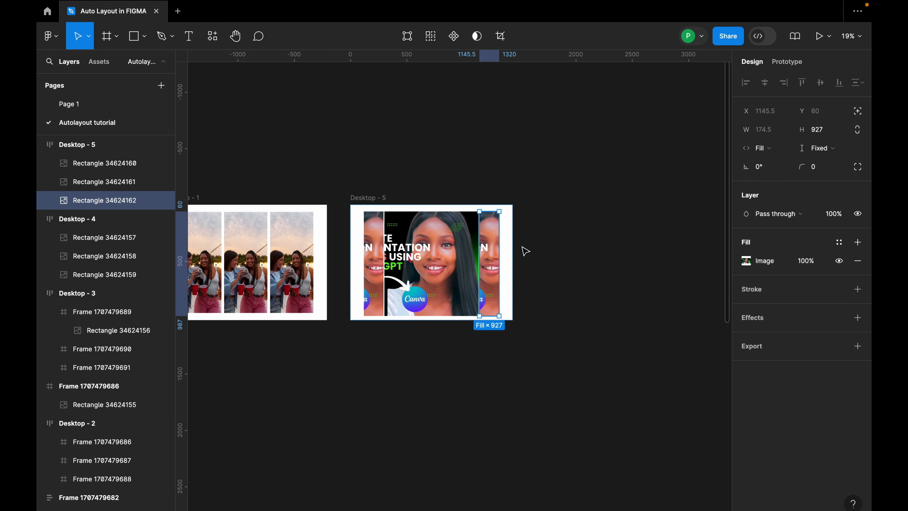
click(437, 249)
click(764, 148)
click(768, 164)
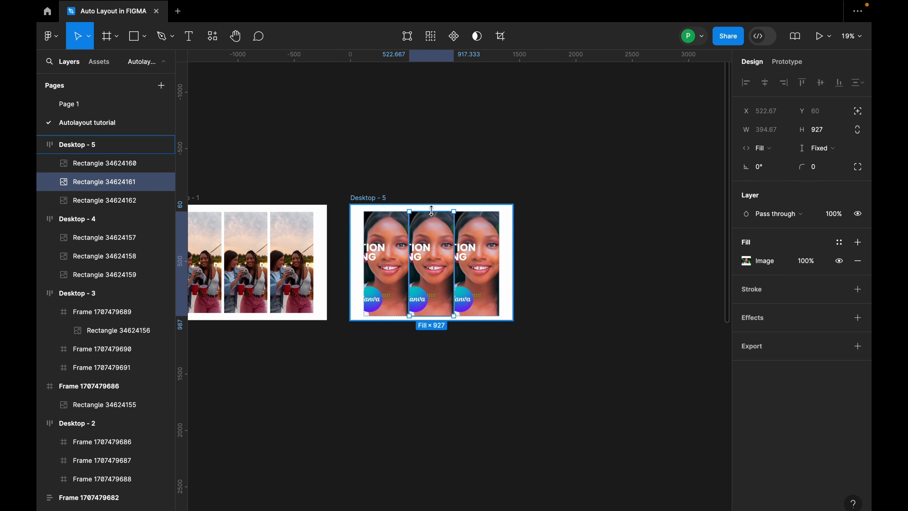
Step: Widen the Desktop - 5 frame to about 2895 and hide the interface to view the stretched images
click(379, 198)
drag(618, 239, 394, 278)
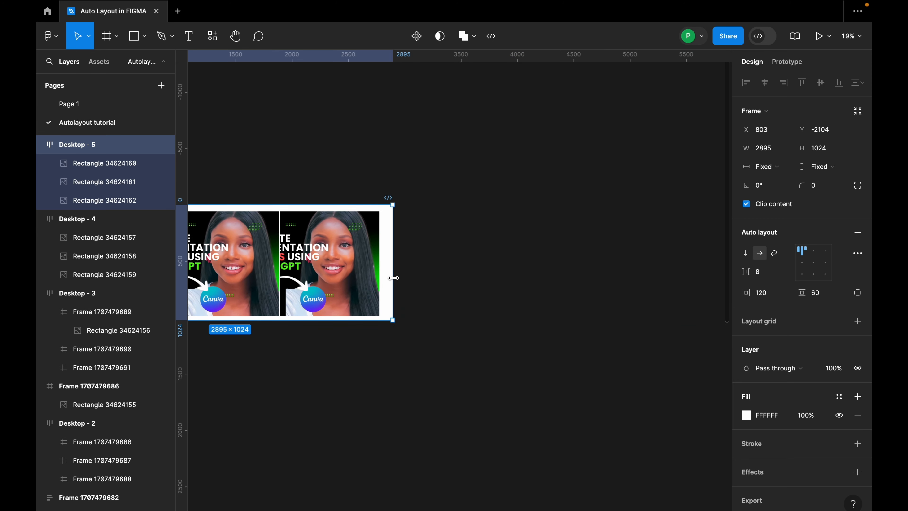
scroll(464, 286, left, 5)
right_click(578, 306)
click(600, 336)
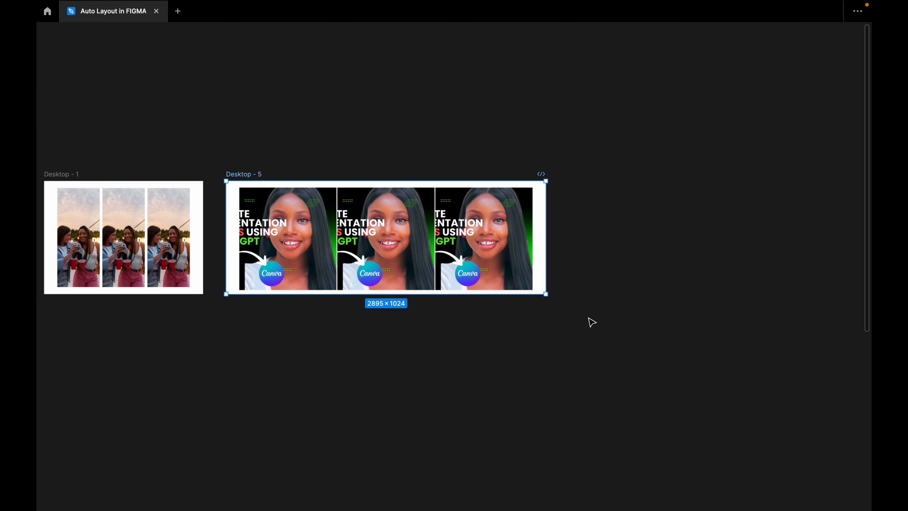
Step: Return the Desktop - 5 frame's width to 1440 and show the interface again
scroll(591, 321, down, 3)
drag(562, 262, 444, 291)
scroll(355, 260, up, 1)
right_click(465, 145)
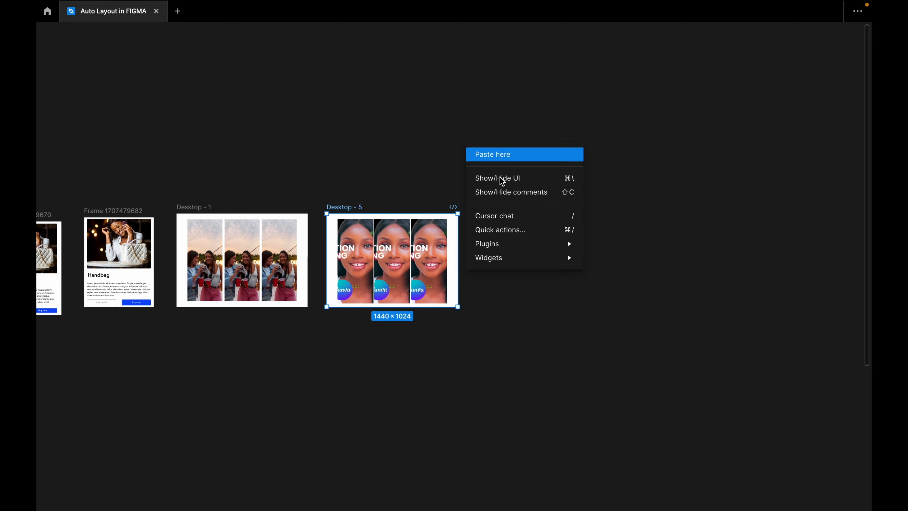
click(507, 180)
Step: Move the Desktop - 5 frame farther away from Desktop - 1 and set the height of its three images to Fill container
drag(427, 239, 482, 248)
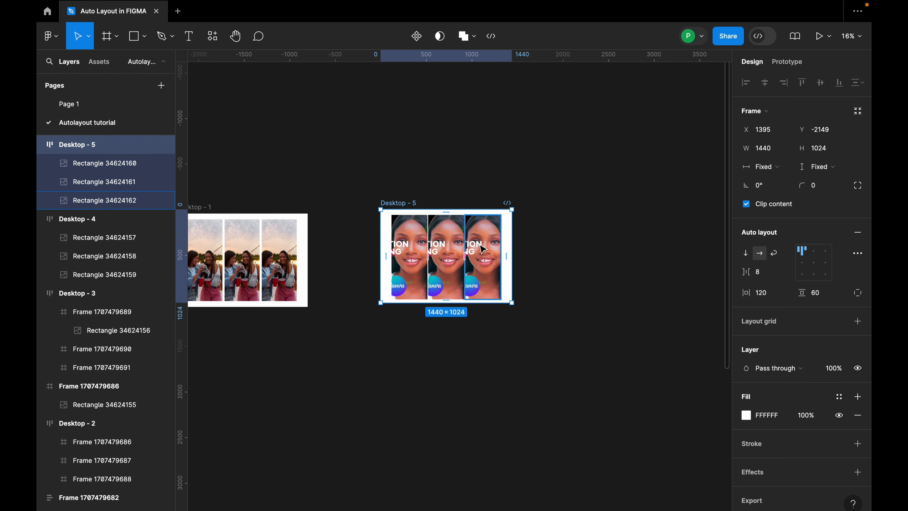
click(401, 239)
shift+click(446, 245)
shift+click(481, 243)
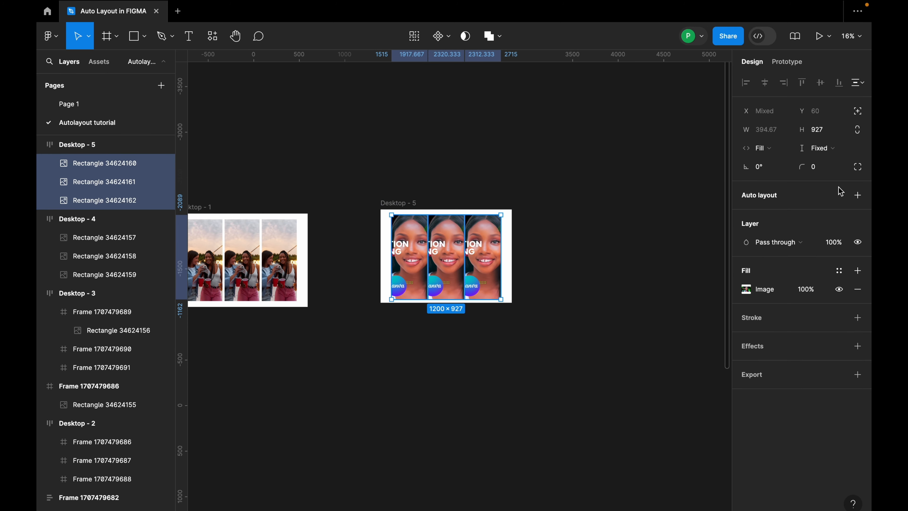
click(818, 150)
click(819, 163)
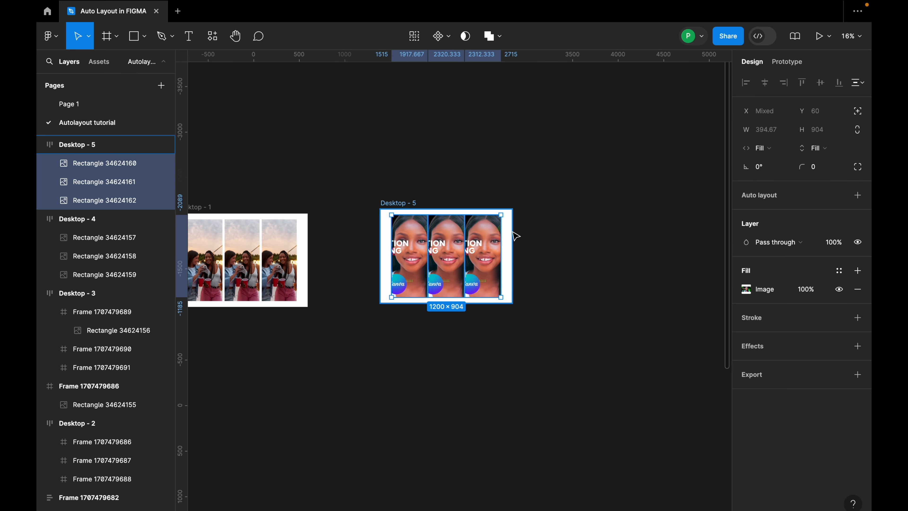
Step: Resize the Desktop - 5 frame wider and taller to test how its images stretch
drag(512, 232, 575, 270)
drag(558, 301, 563, 422)
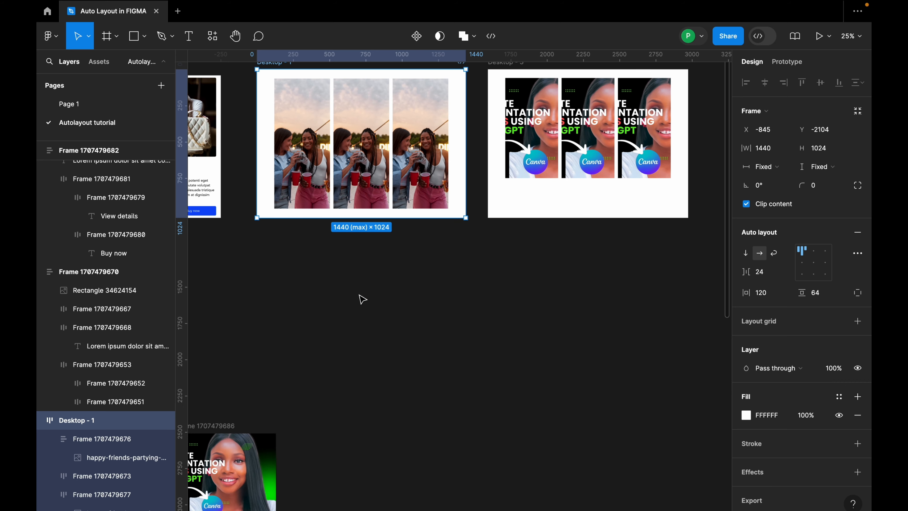
scroll(361, 298, down, 2)
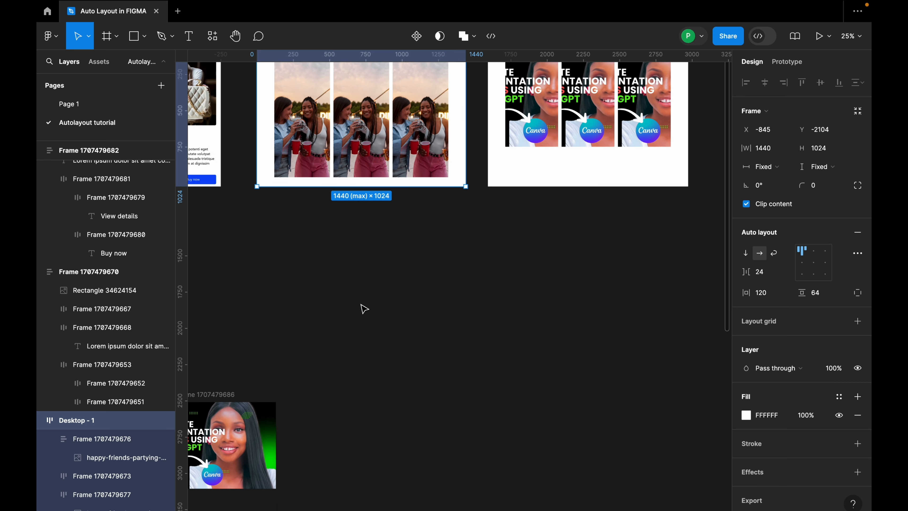